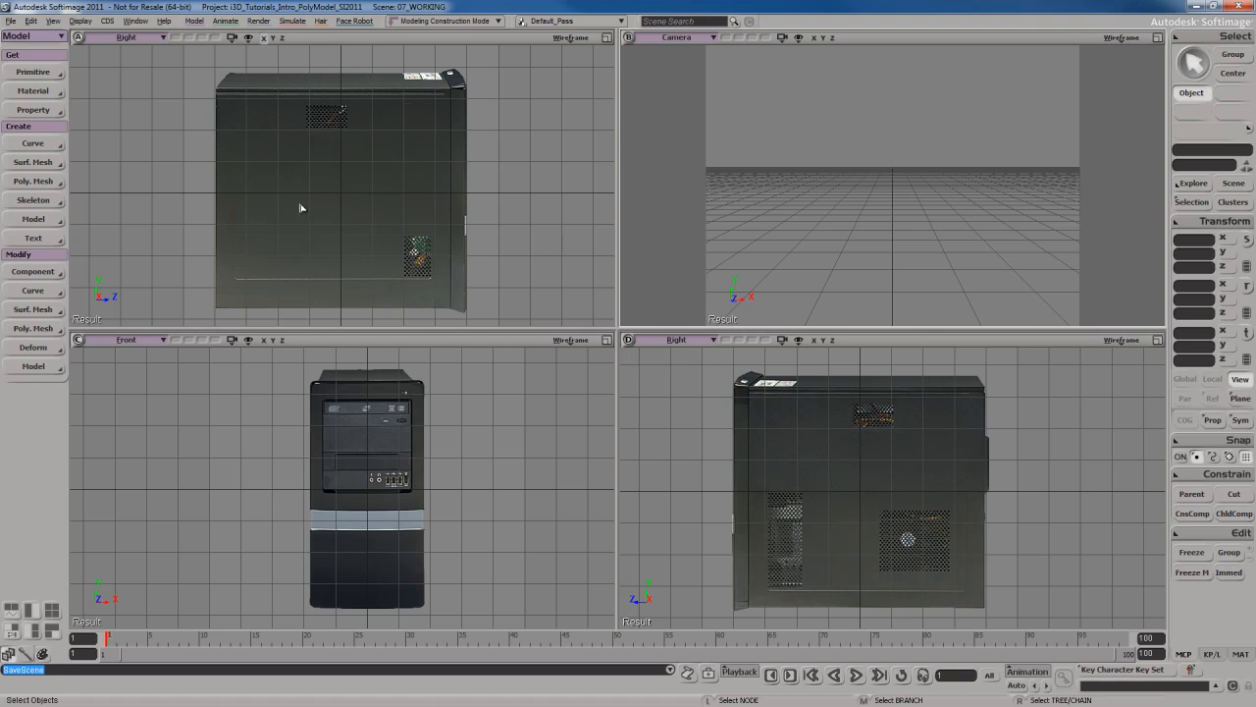
Step: Create a polygon mesh cube with the default length of 8 and close its properties
click(40, 73)
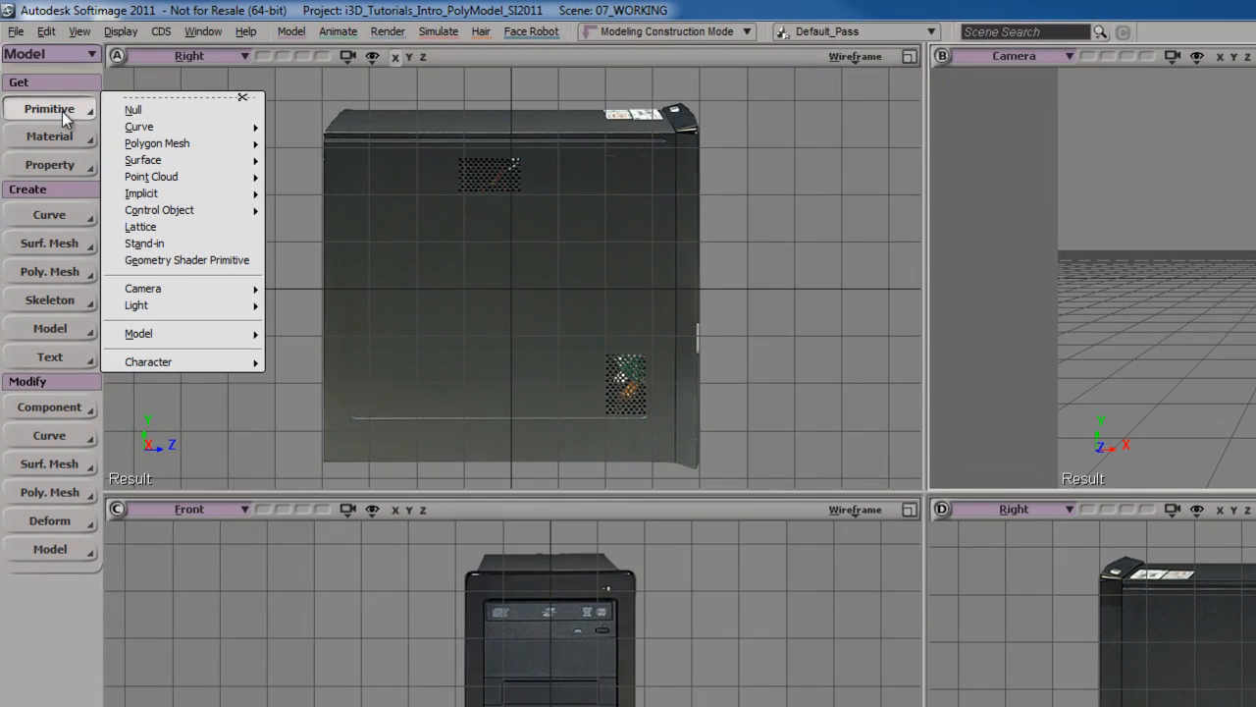
mouse_move(191, 144)
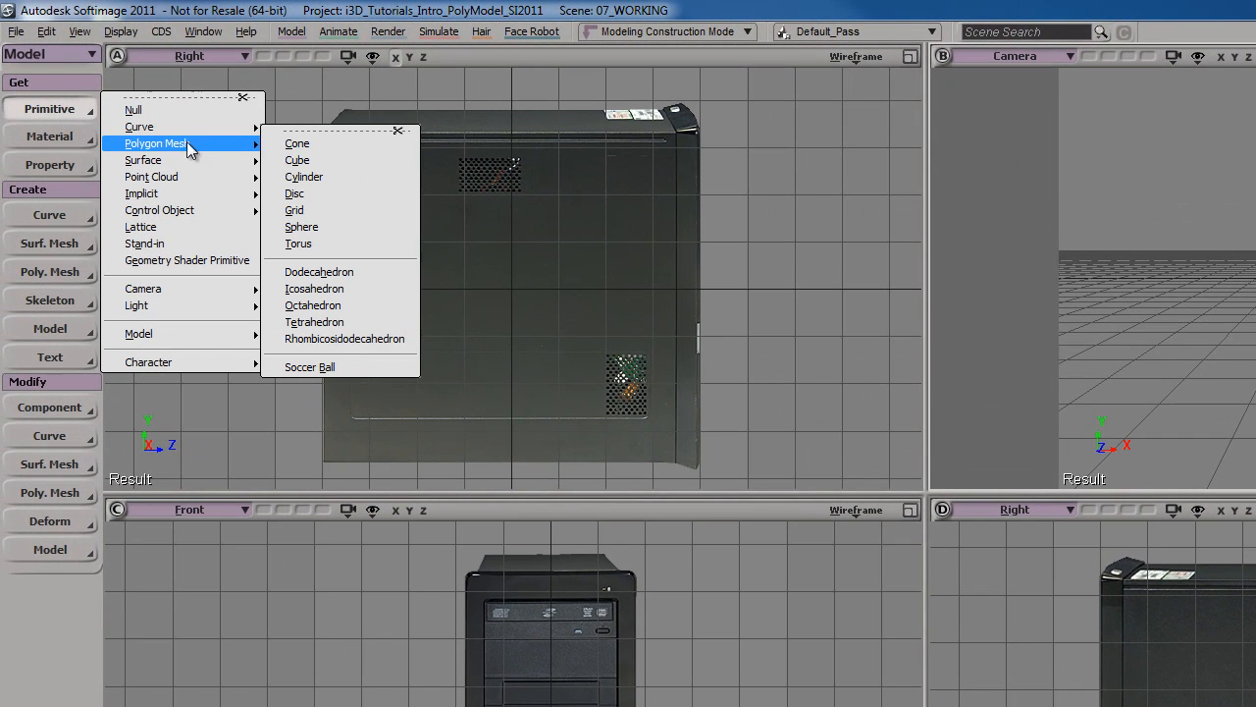
click(337, 160)
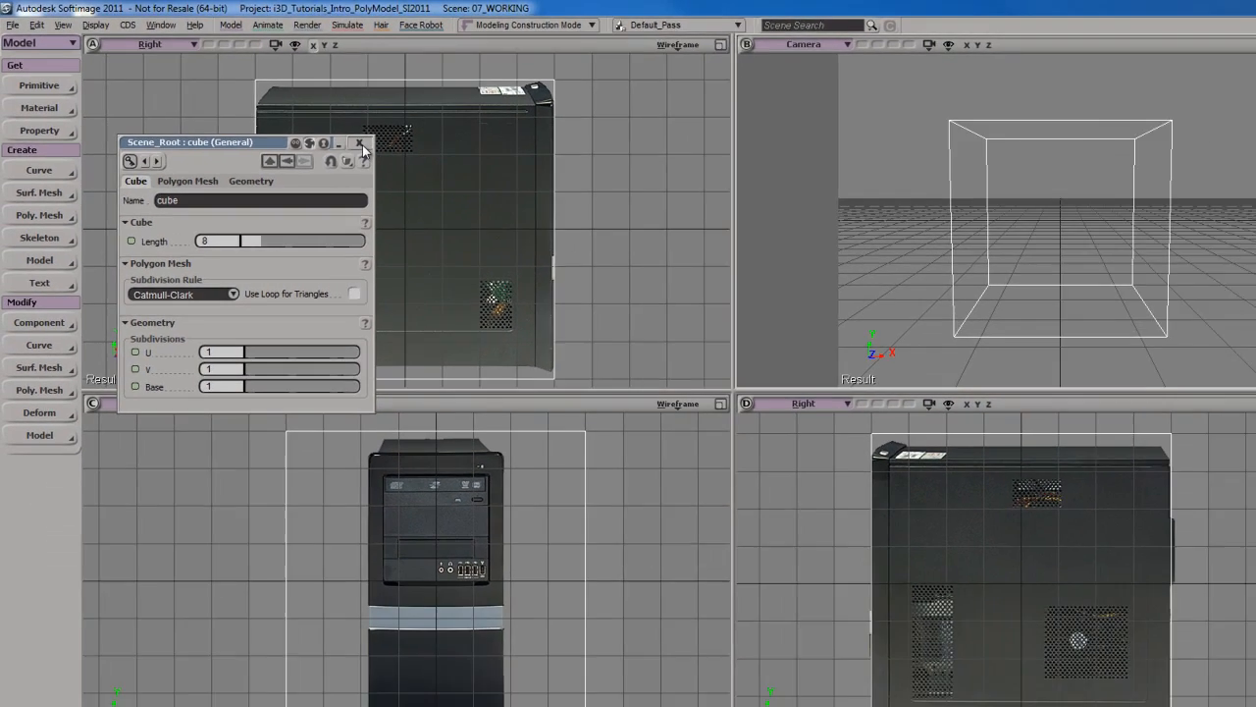
click(453, 180)
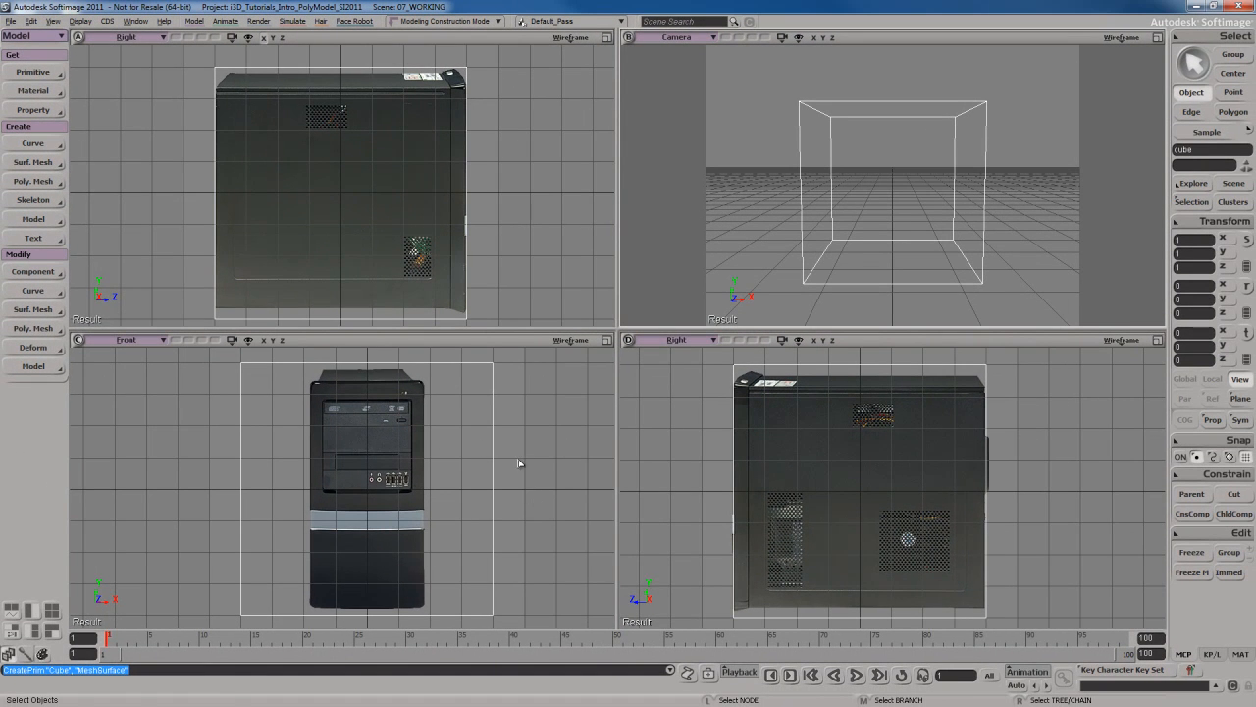
Step: Select all points of the cube and activate the Scale tool on them
key(t)
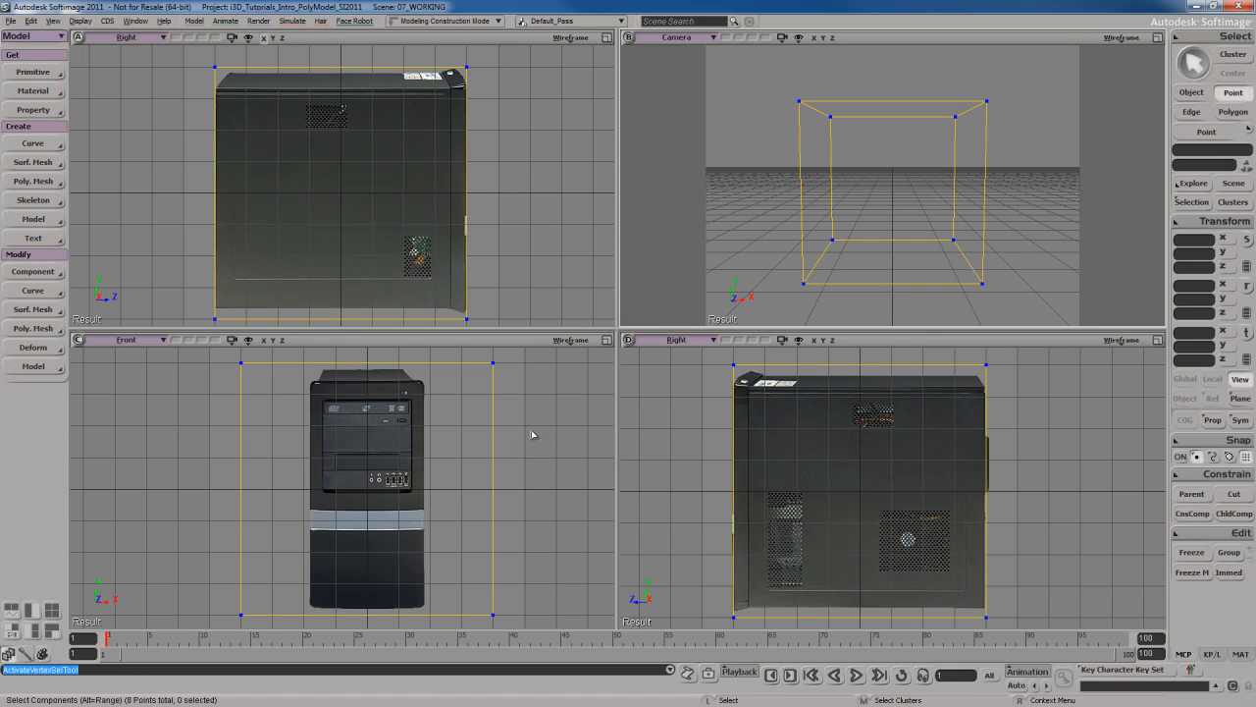
drag(775, 76, 1027, 311)
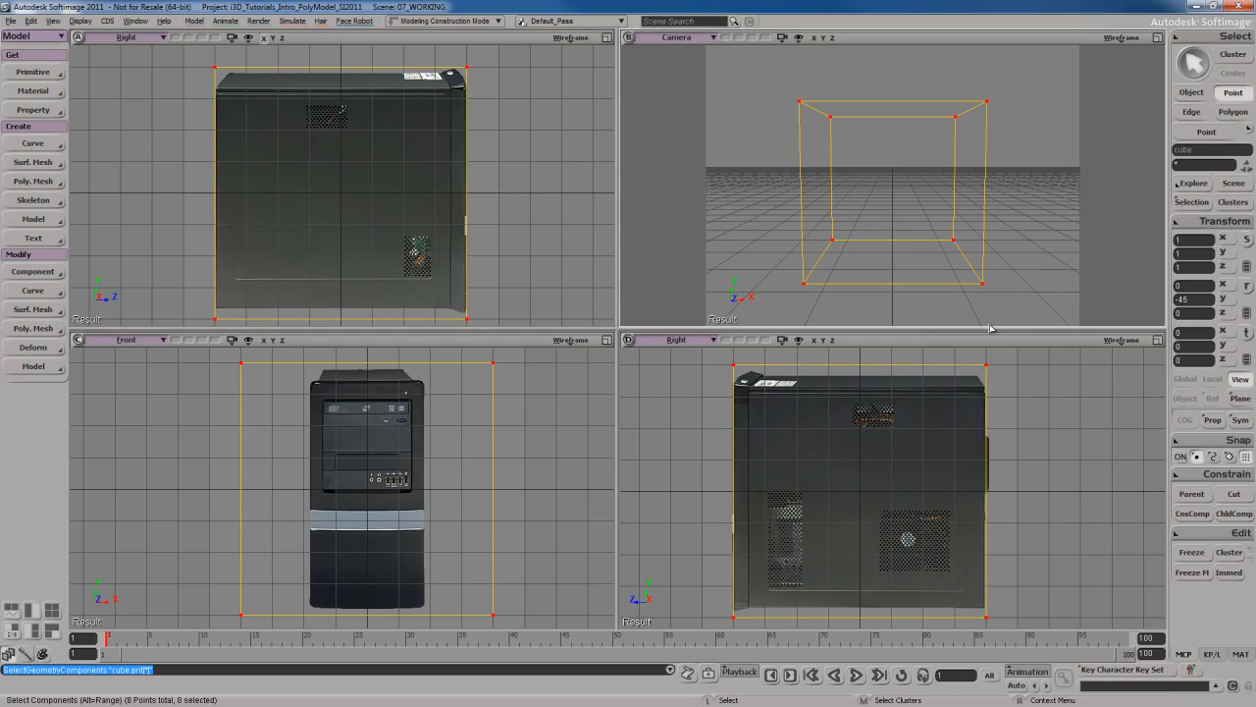
key(c)
key(x)
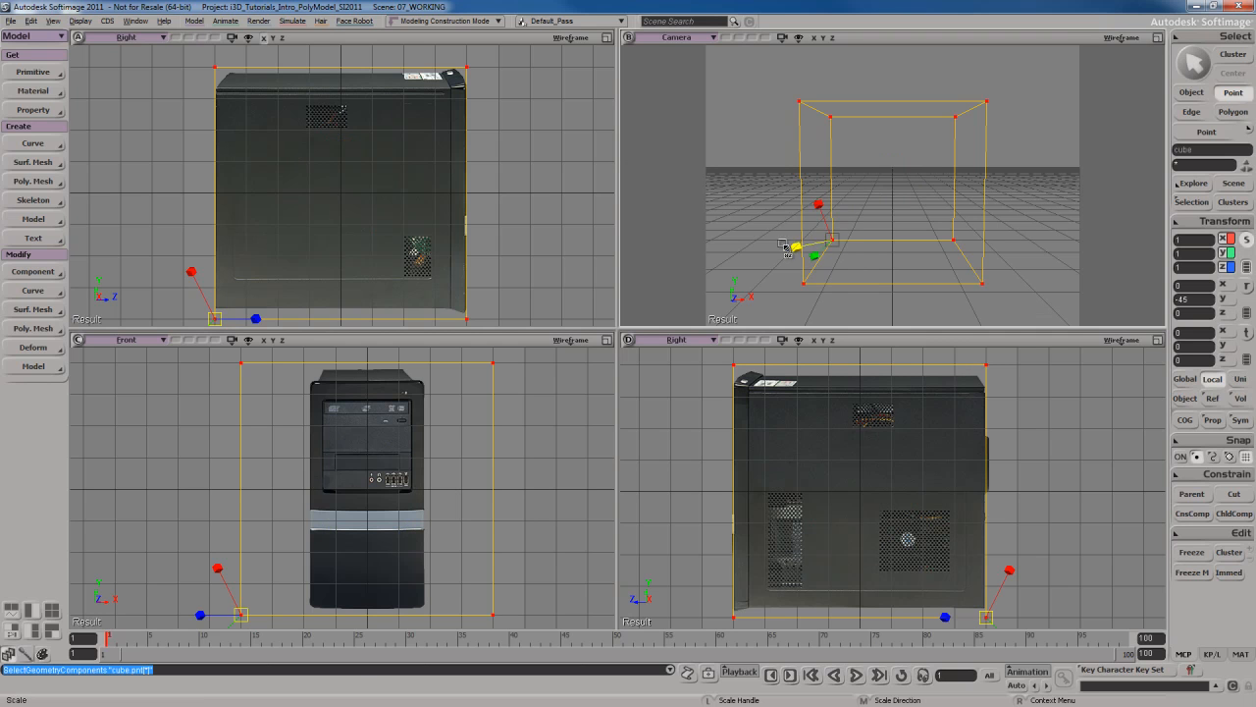
key(s)
right_drag(830, 246, 888, 263)
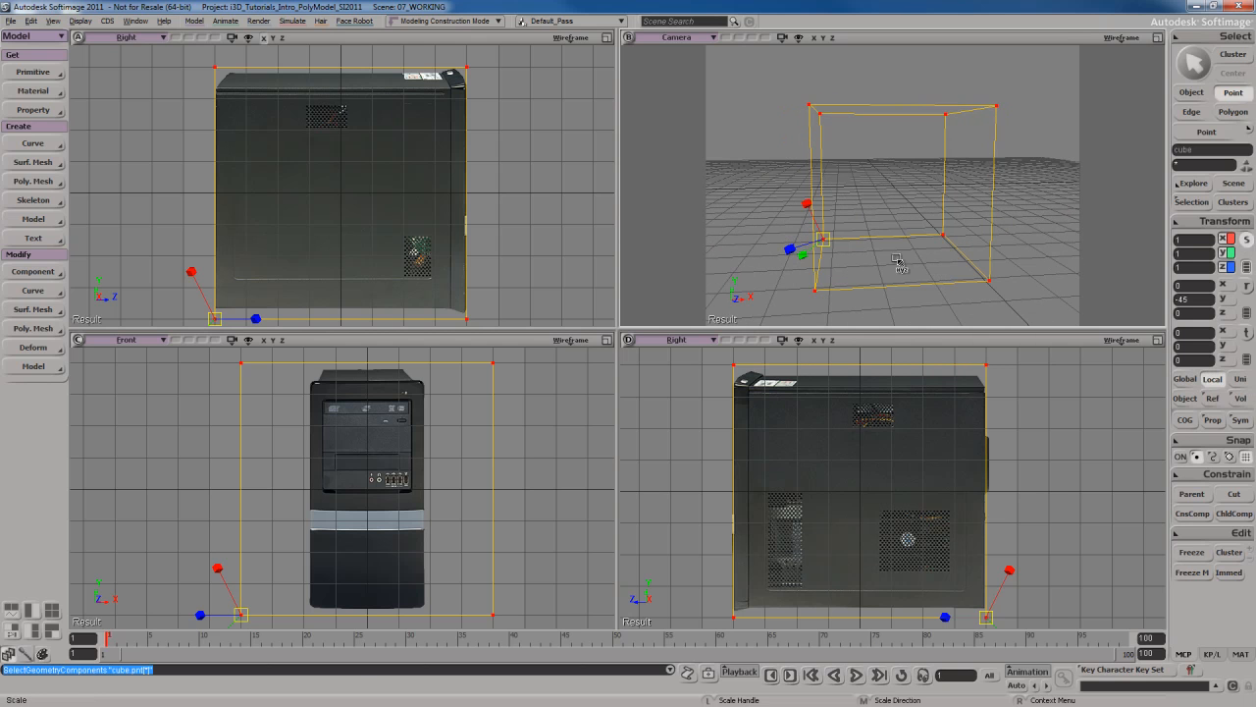
Step: Set the Scale tool to Global mode with COG (Center Of Geometry) enabled
right_click(863, 160)
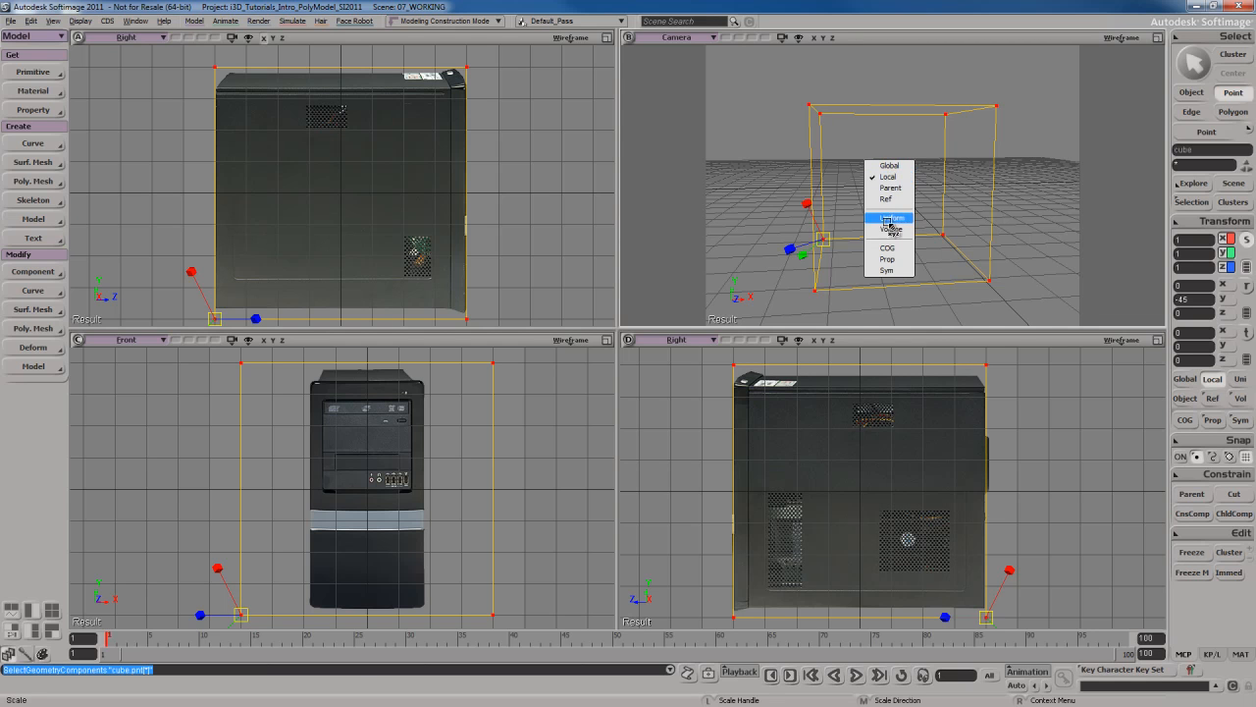
click(889, 165)
right_click(862, 162)
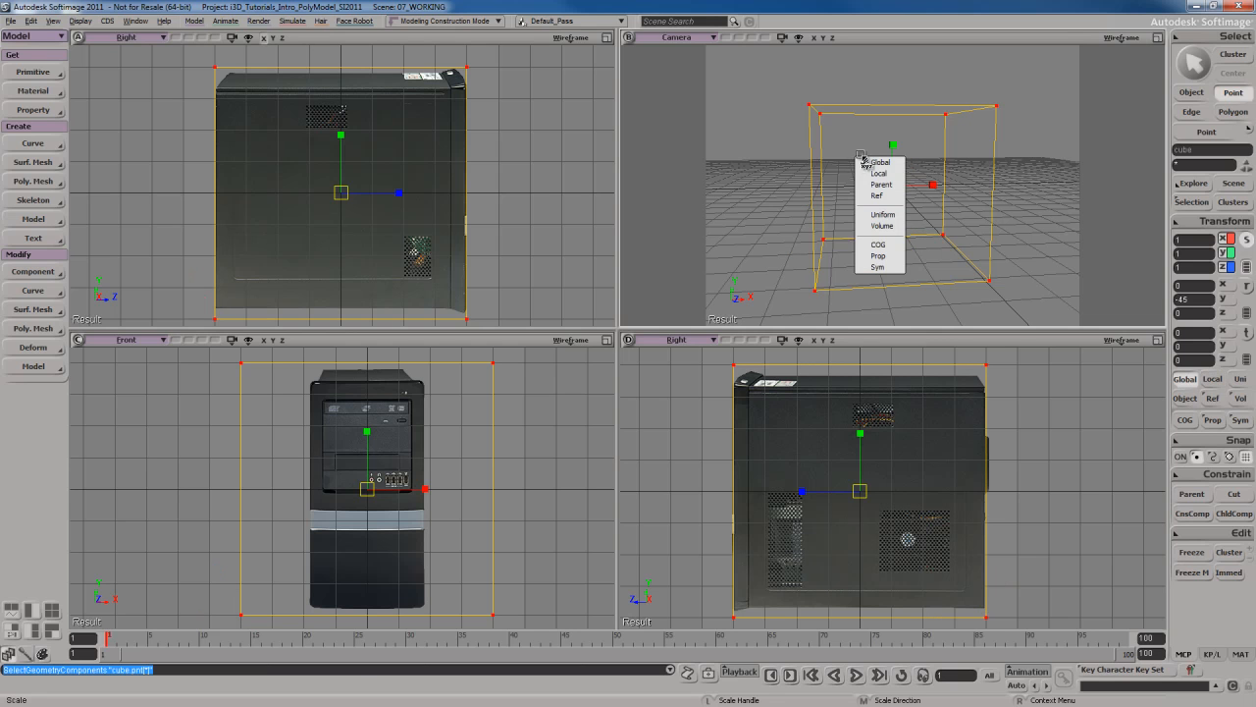
click(871, 244)
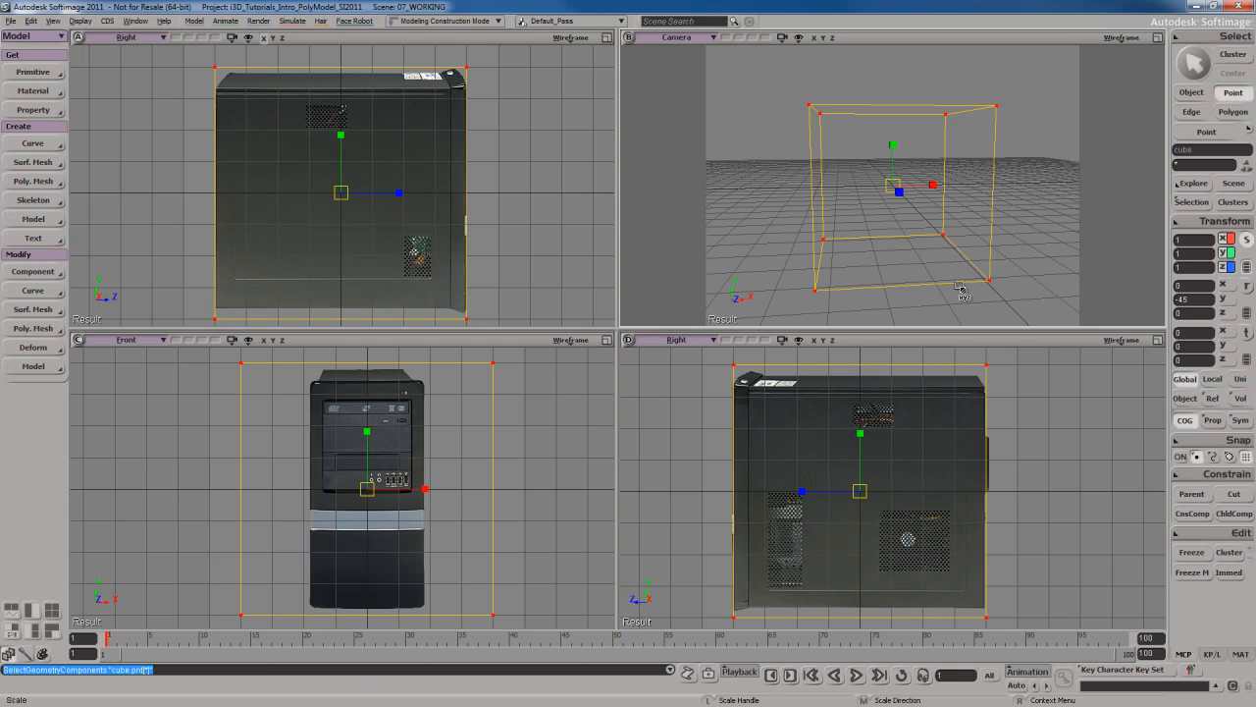
click(1215, 381)
click(1188, 381)
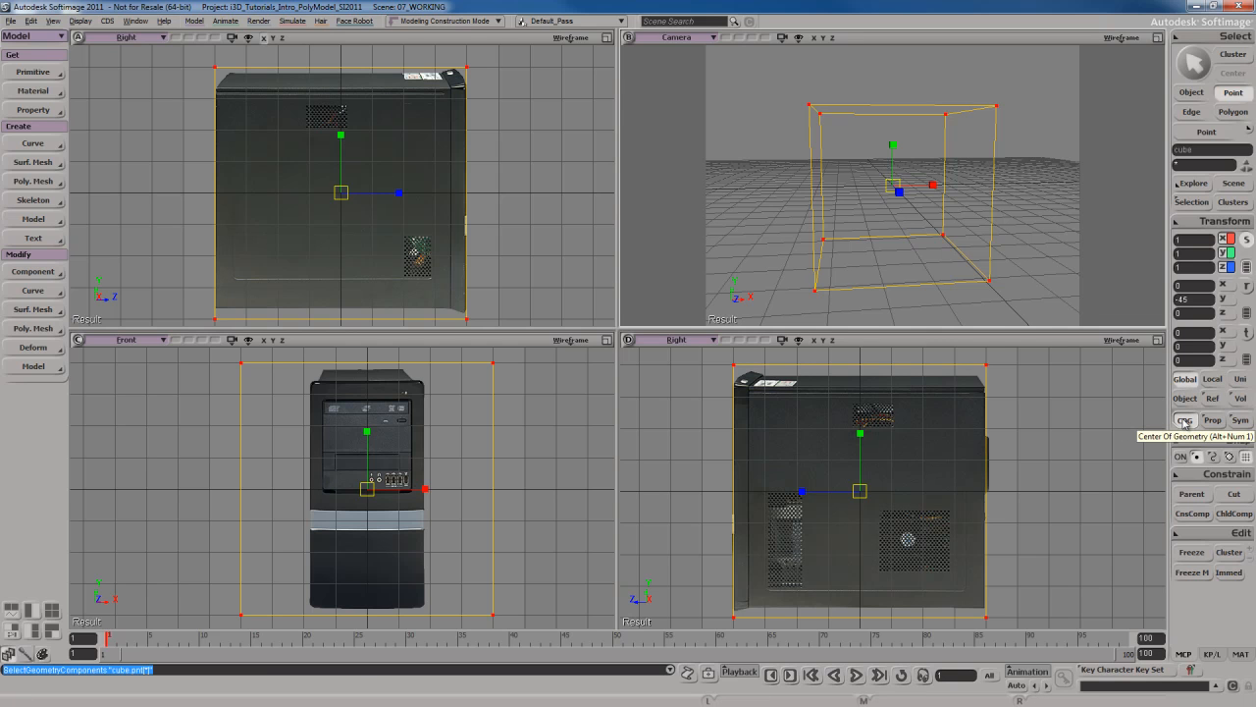
click(1185, 421)
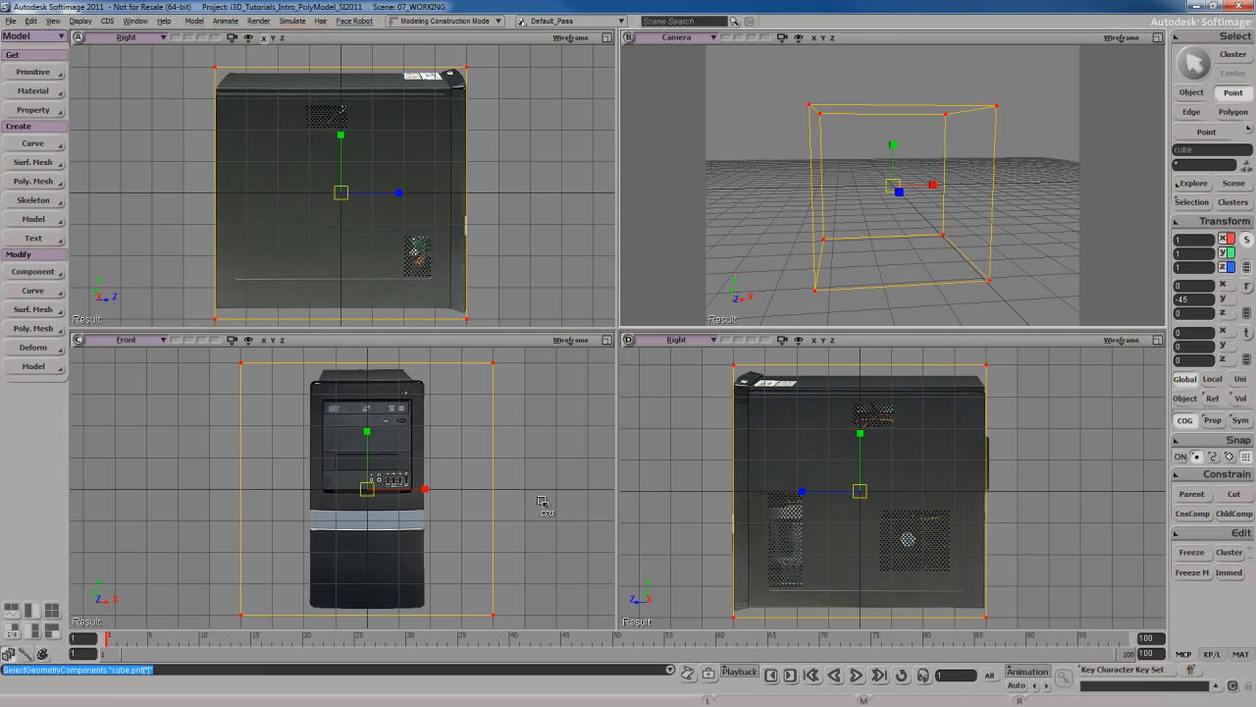
Step: Scale all cube points narrower in X toward the tower's front-view width, and reduce their Y height to about 0.83
drag(527, 479, 473, 488)
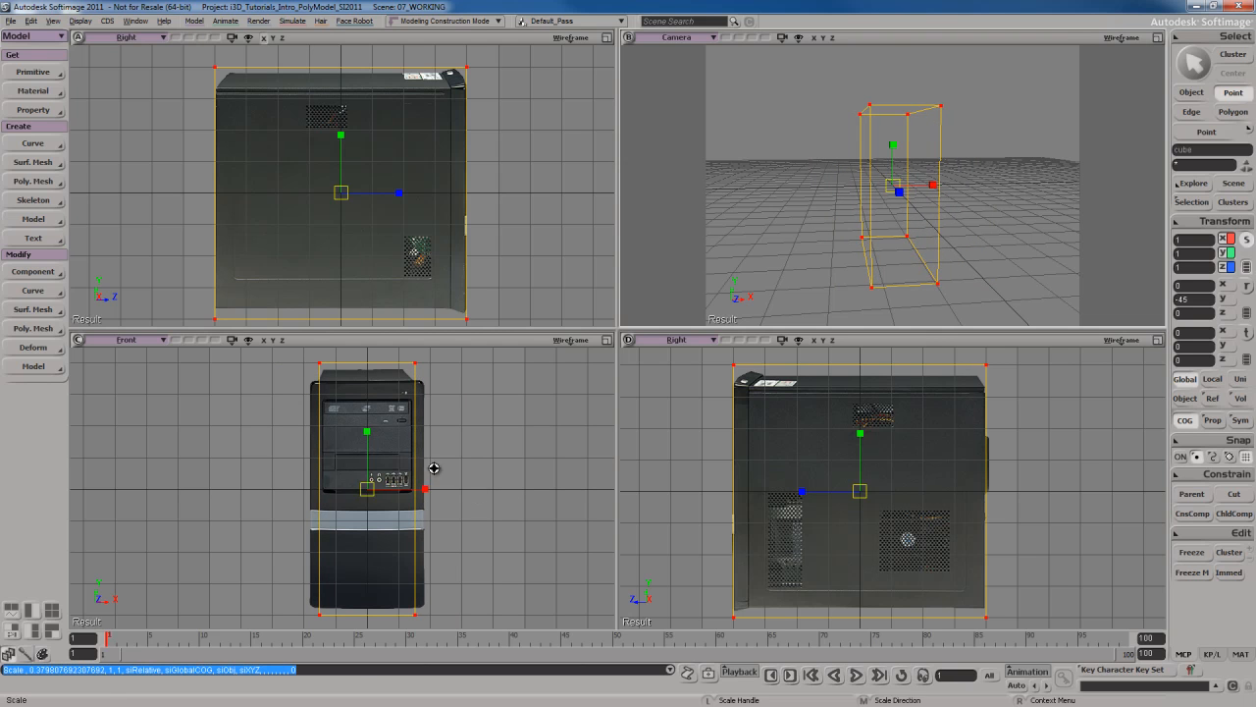
key(s)
drag(381, 451, 426, 499)
scroll(424, 495, up, 4)
key(s)
drag(563, 463, 499, 480)
scroll(435, 500, down, 3)
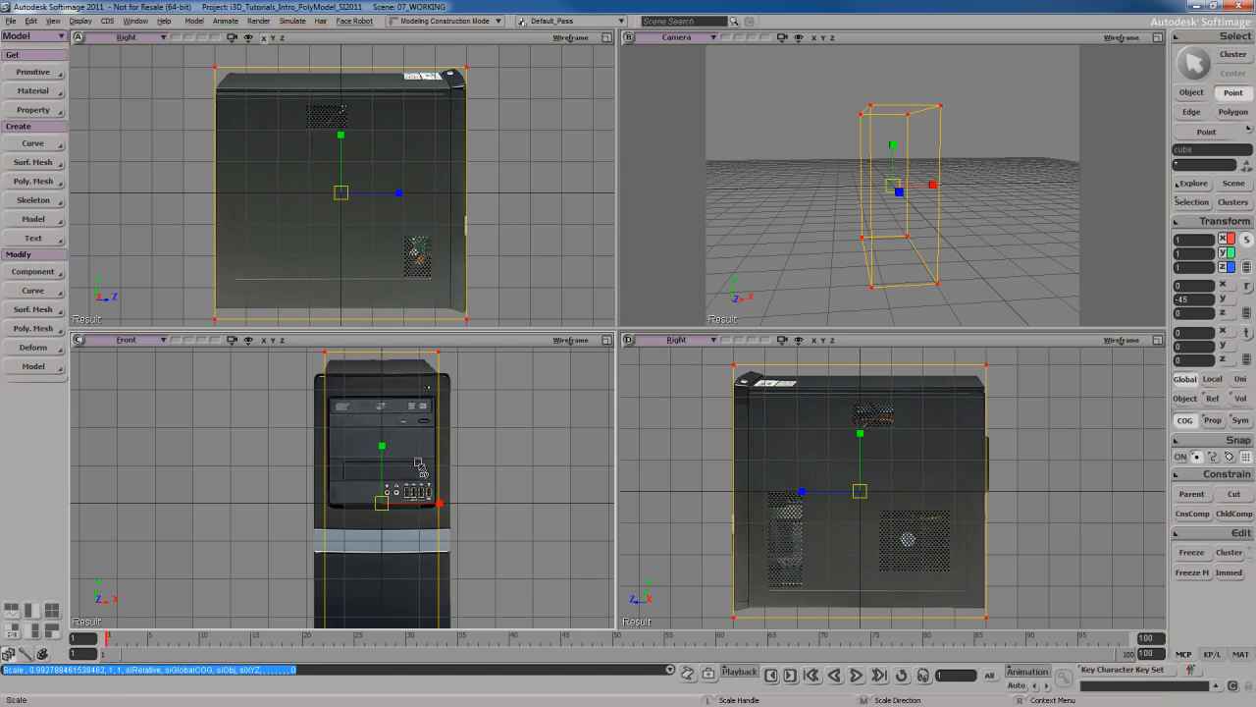
scroll(457, 462, down, 3)
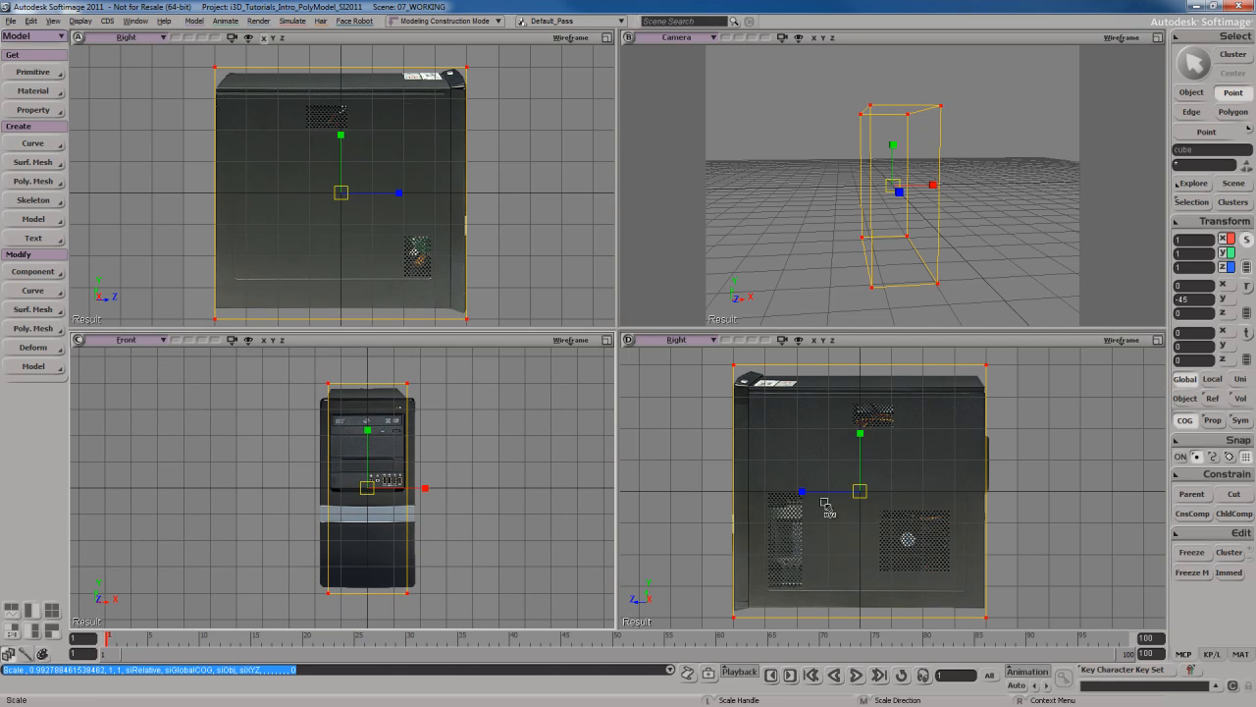
middle_drag(926, 435, 796, 444)
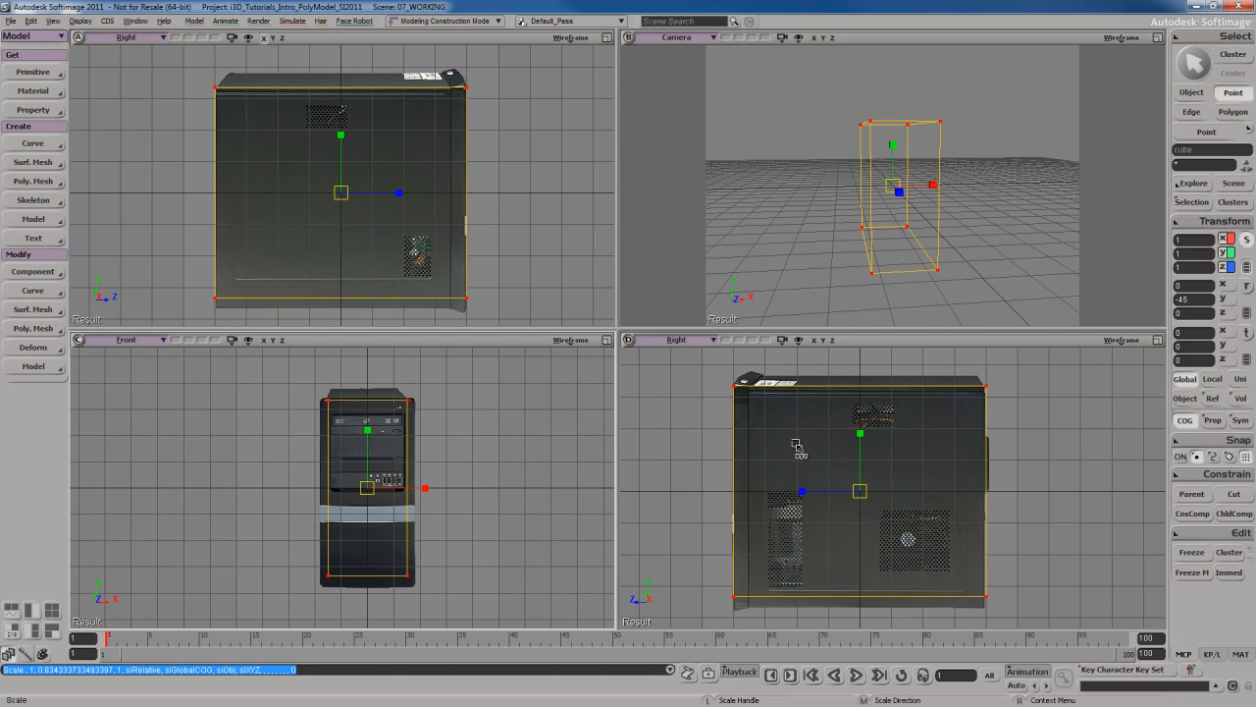
Step: Fit the cube's top and bottom points to the upper and lower edges of the computer case in the maximized side view
key(F12)
key(s)
drag(572, 419, 685, 412)
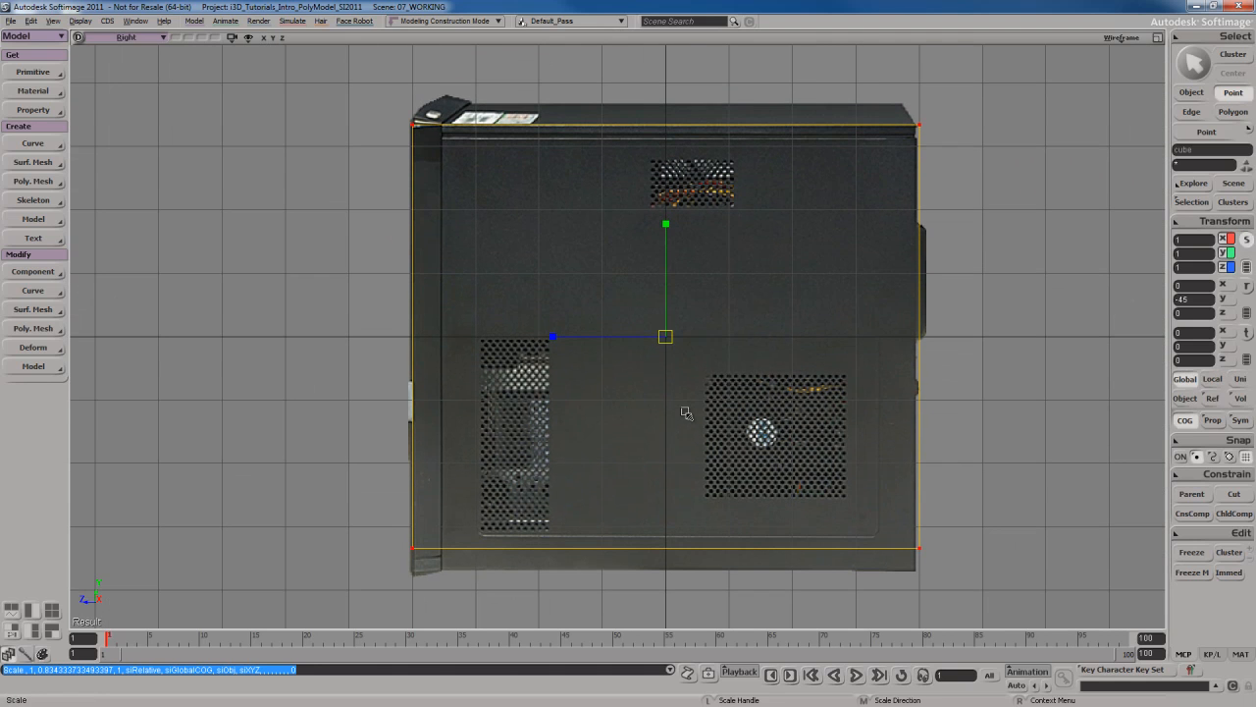
key(t)
drag(385, 91, 917, 217)
key(v)
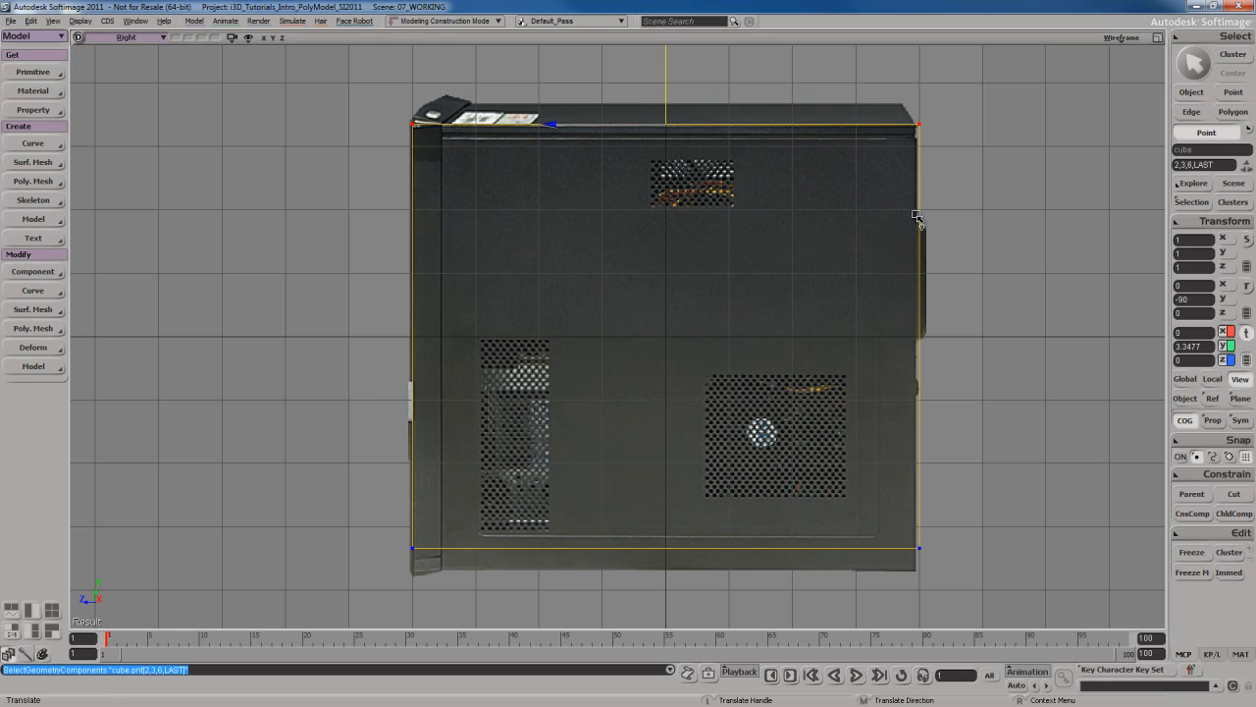
key(s)
drag(802, 352, 805, 192)
key(t)
drag(360, 327, 1061, 462)
key(v)
middle_drag(993, 286, 994, 306)
Step: Move the cube's rear points to the back edge of the case, at about Z -3.95
key(t)
key(s)
drag(851, 275, 827, 445)
drag(970, 93, 833, 602)
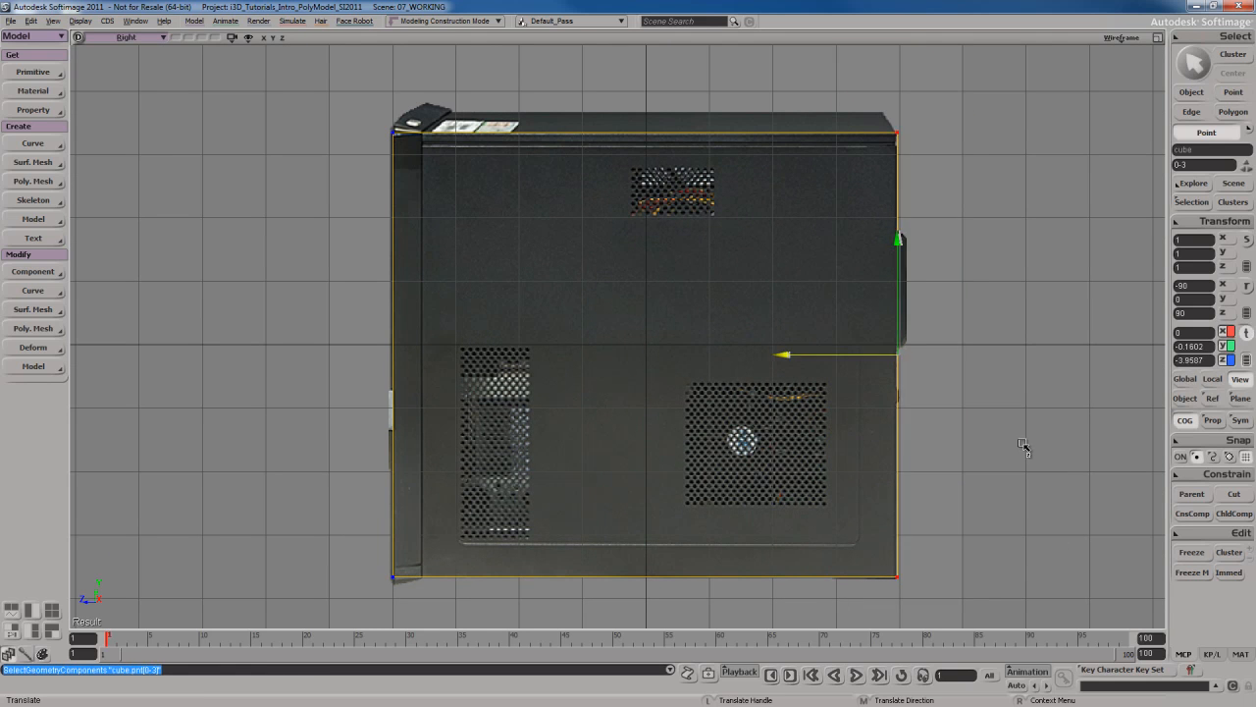
middle_drag(1025, 447, 1023, 446)
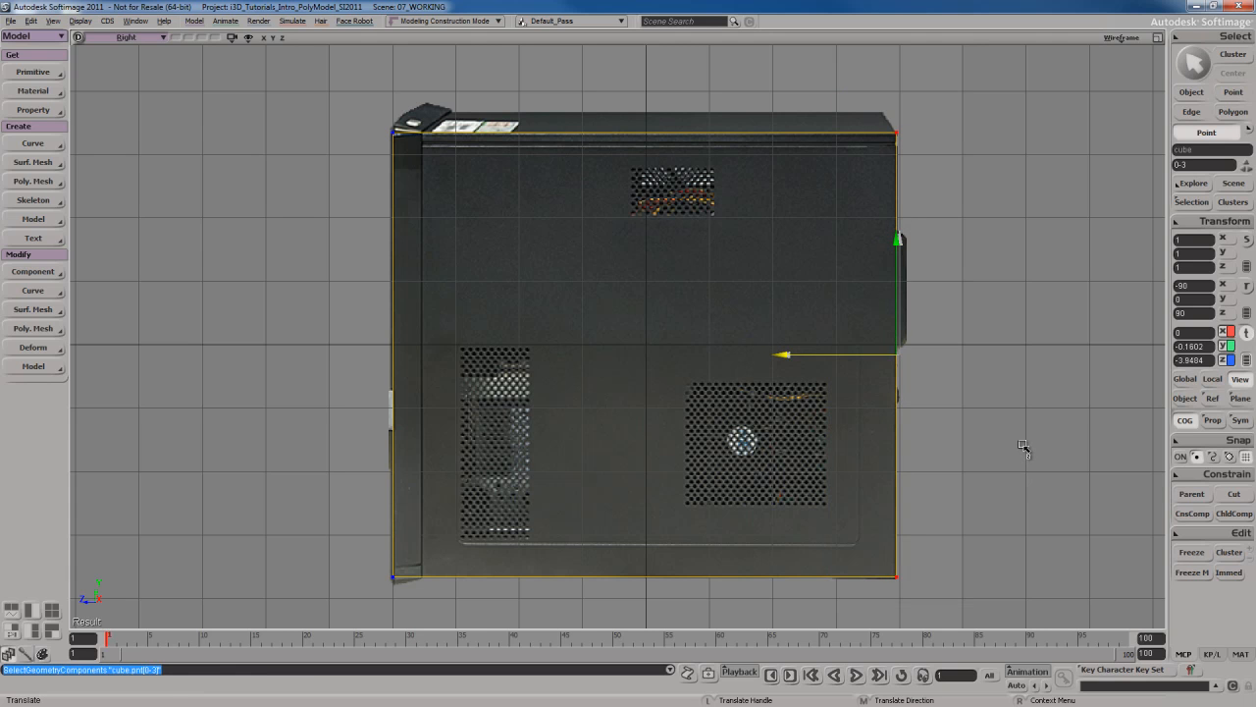
key(space)
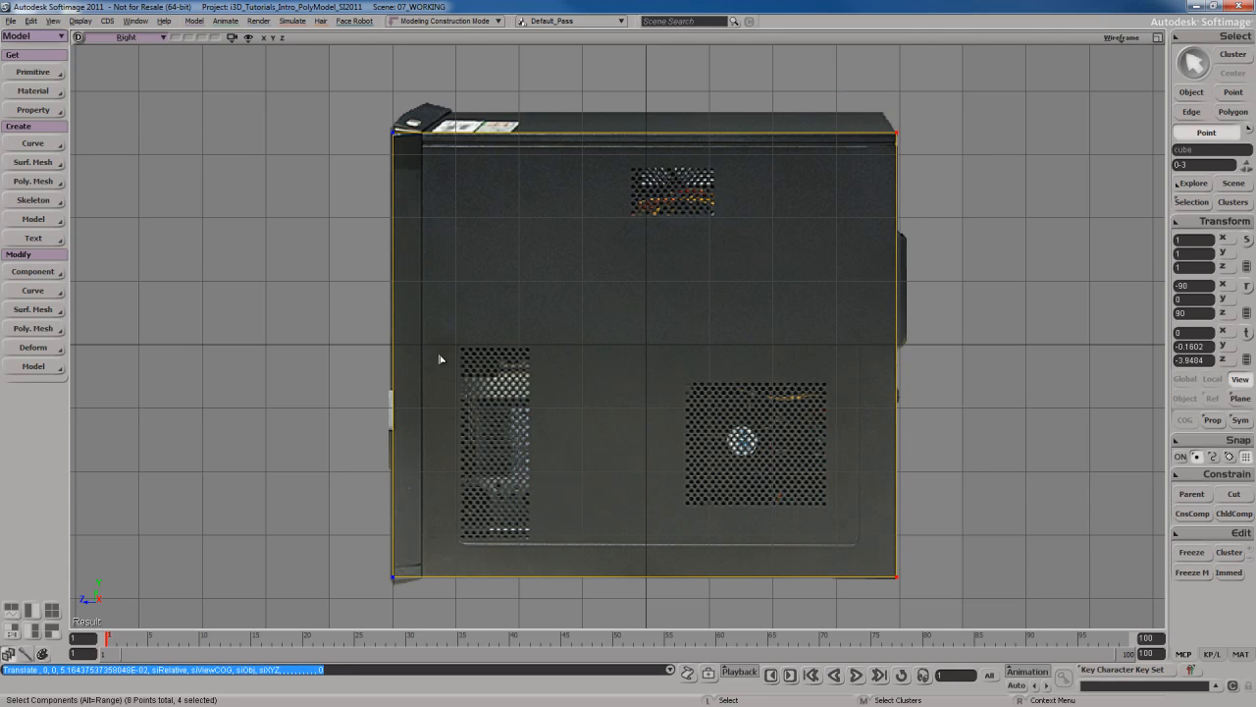
Step: Move the cube's front points back to the seam behind the front bezel, at about Z 3.55
drag(327, 93, 490, 602)
key(v)
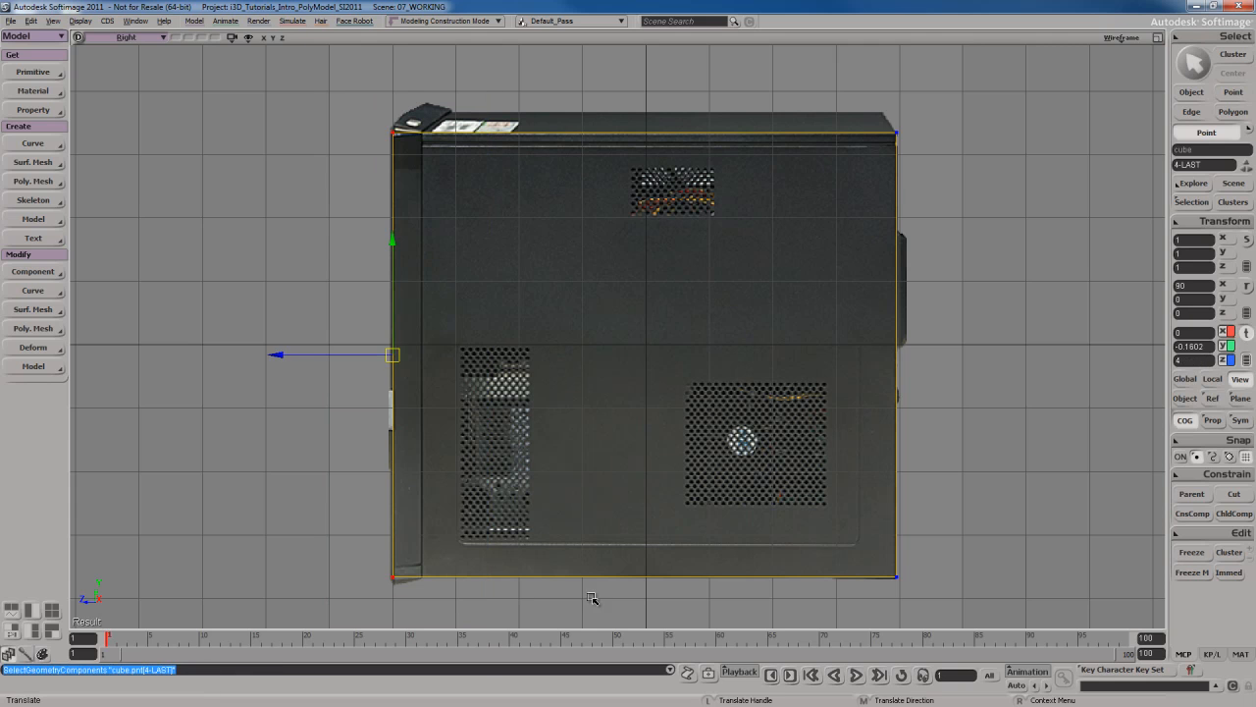
mouse_move(548, 484)
middle_down()
mouse_move(579, 481)
mouse_move(569, 478)
middle_up()
key(space)
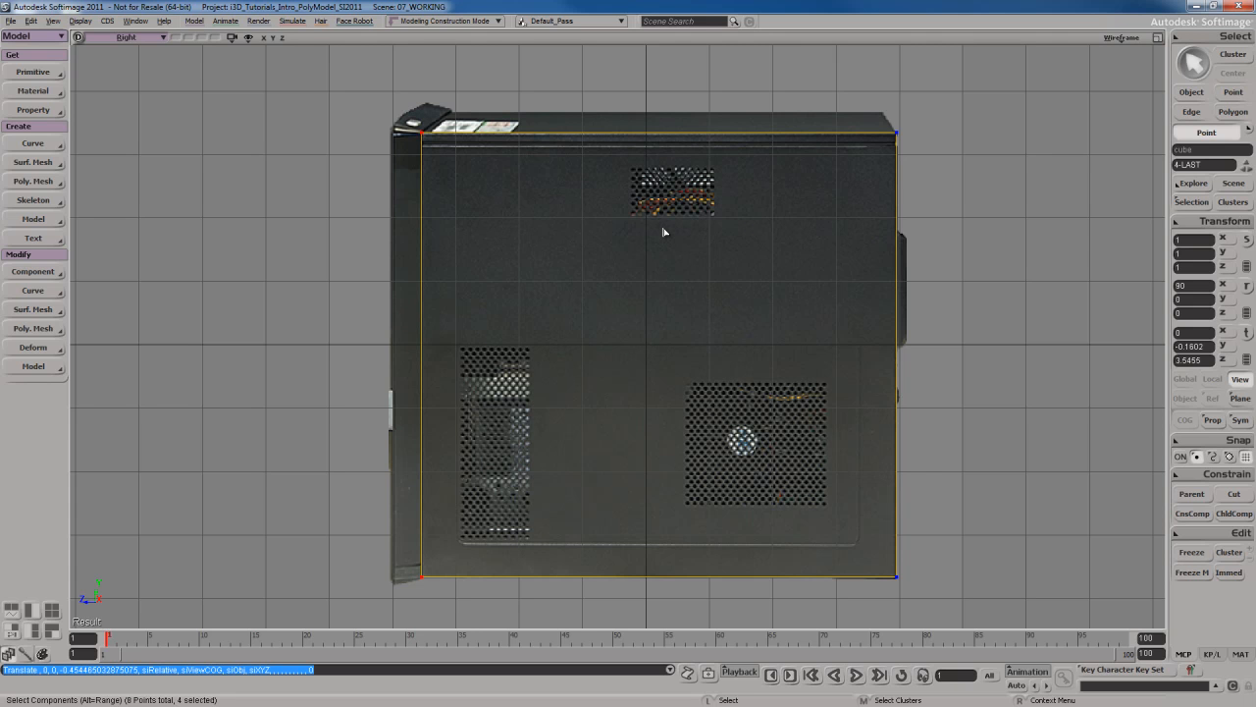
Step: Return to the four-view layout and set the camera view to Shaded display
key(F12)
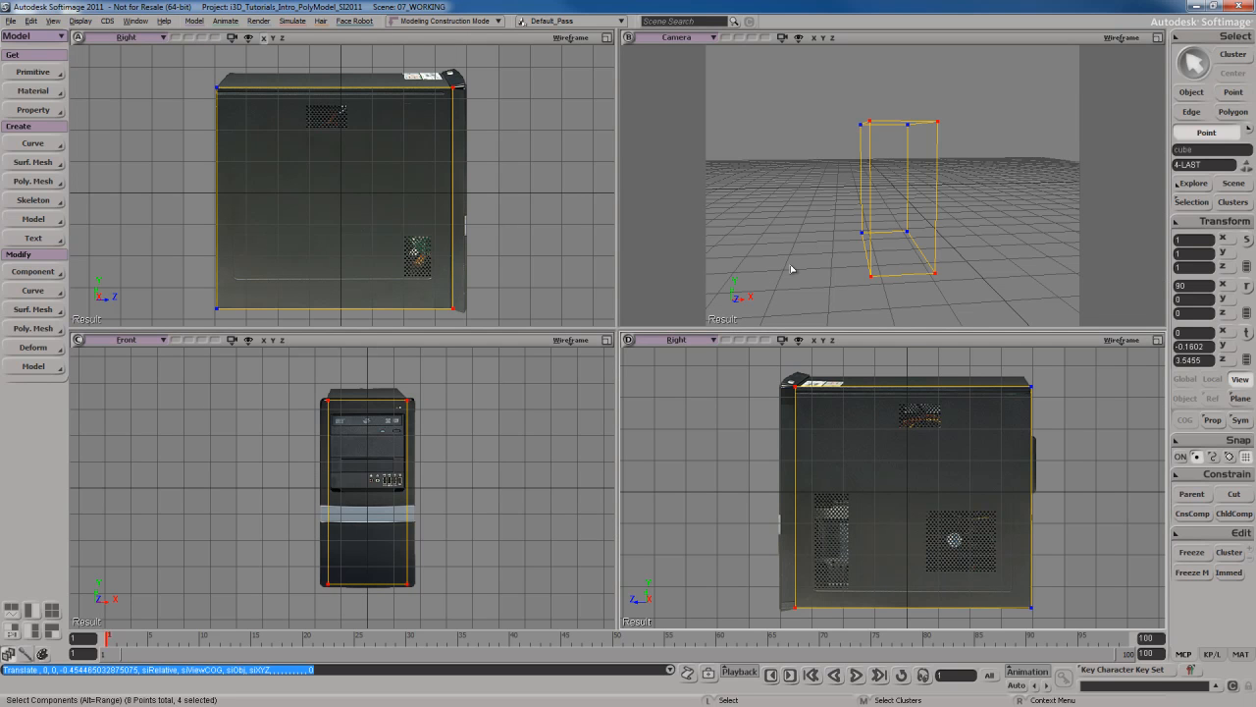
key(s)
right_drag(911, 210, 1092, 127)
middle_click(1112, 38)
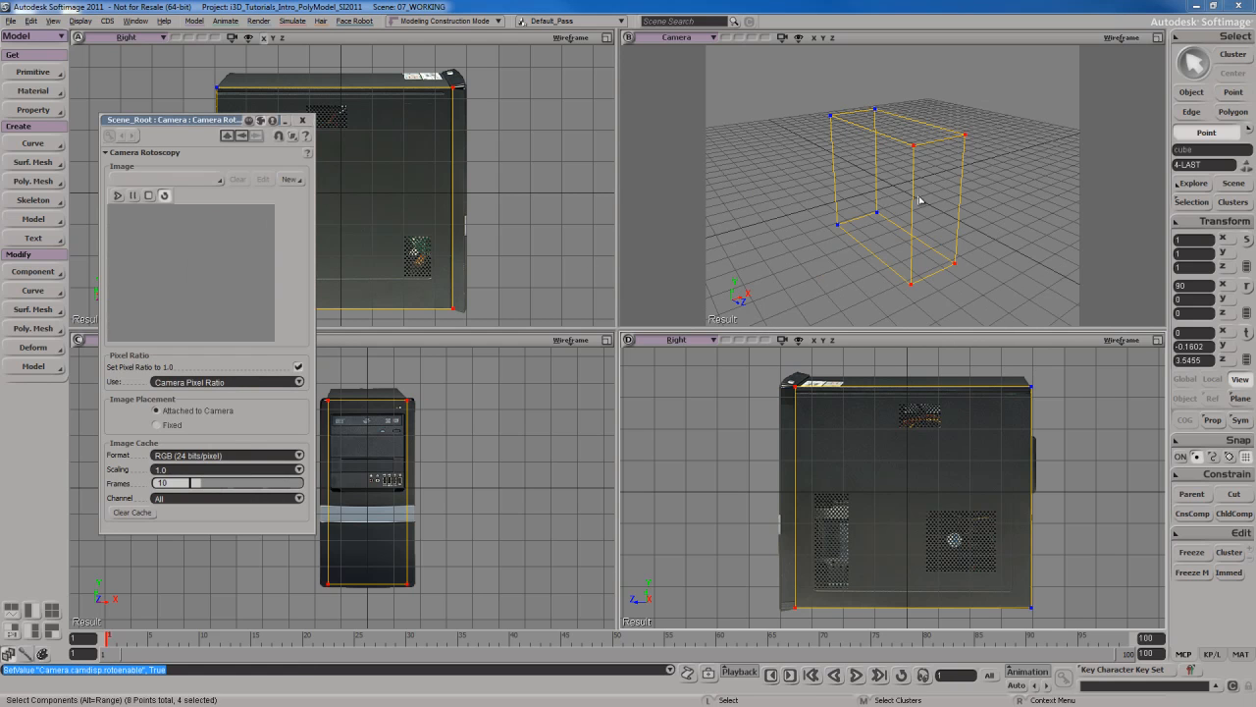
click(307, 120)
click(1121, 38)
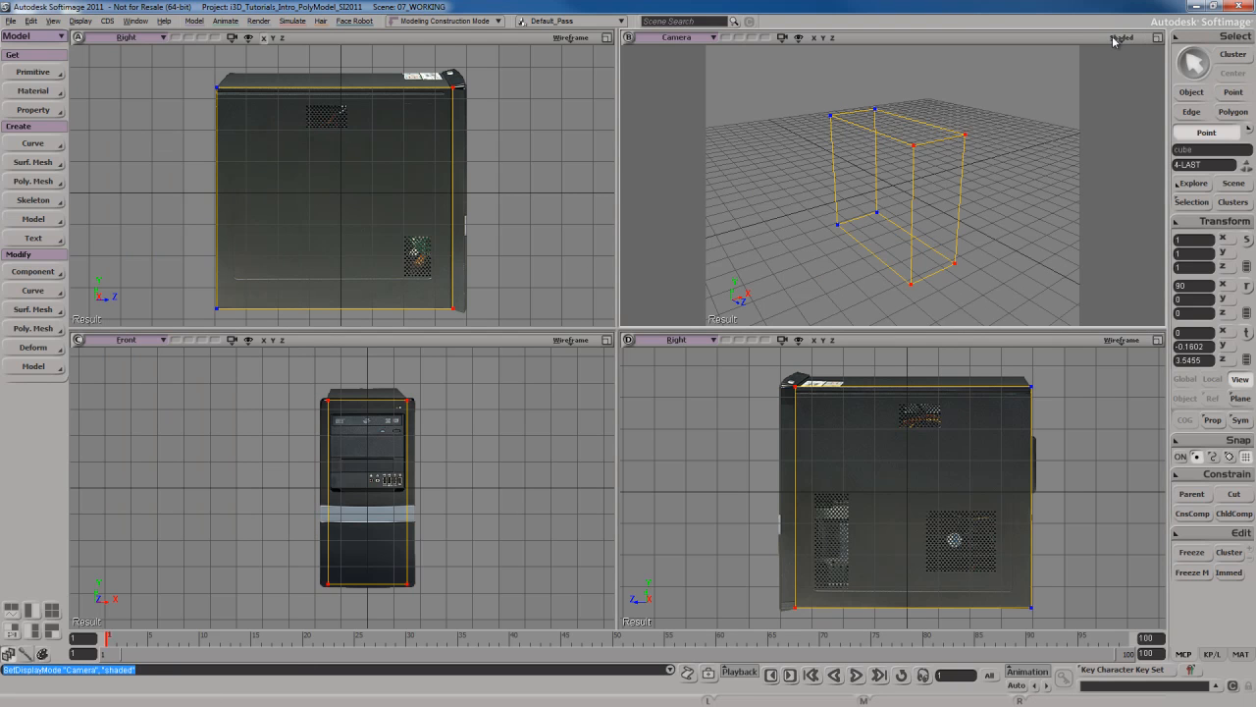
click(1055, 224)
Step: Turn on Headlight in the camera view and orbit to the front of the cube
key(s)
mouse_move(905, 188)
right_down()
mouse_move(914, 225)
mouse_move(847, 196)
mouse_move(933, 203)
mouse_move(1041, 110)
right_up()
key(space)
click(1122, 37)
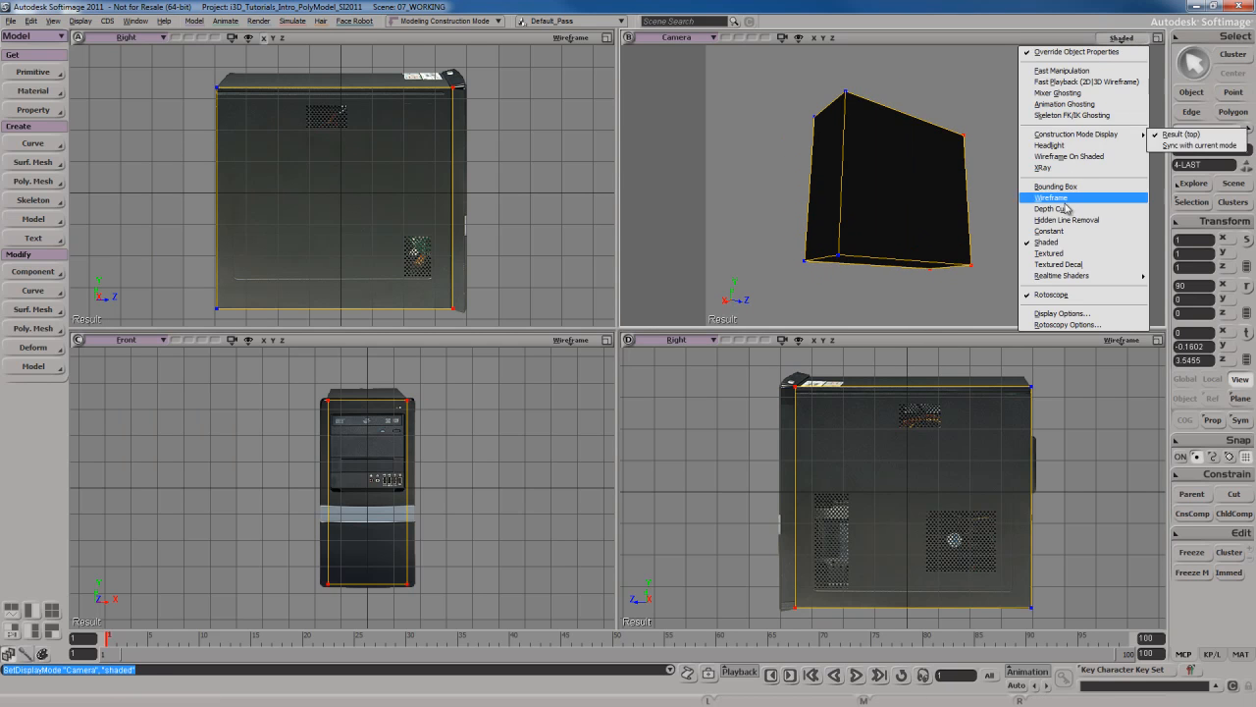
click(1065, 151)
key(s)
right_drag(984, 240, 928, 221)
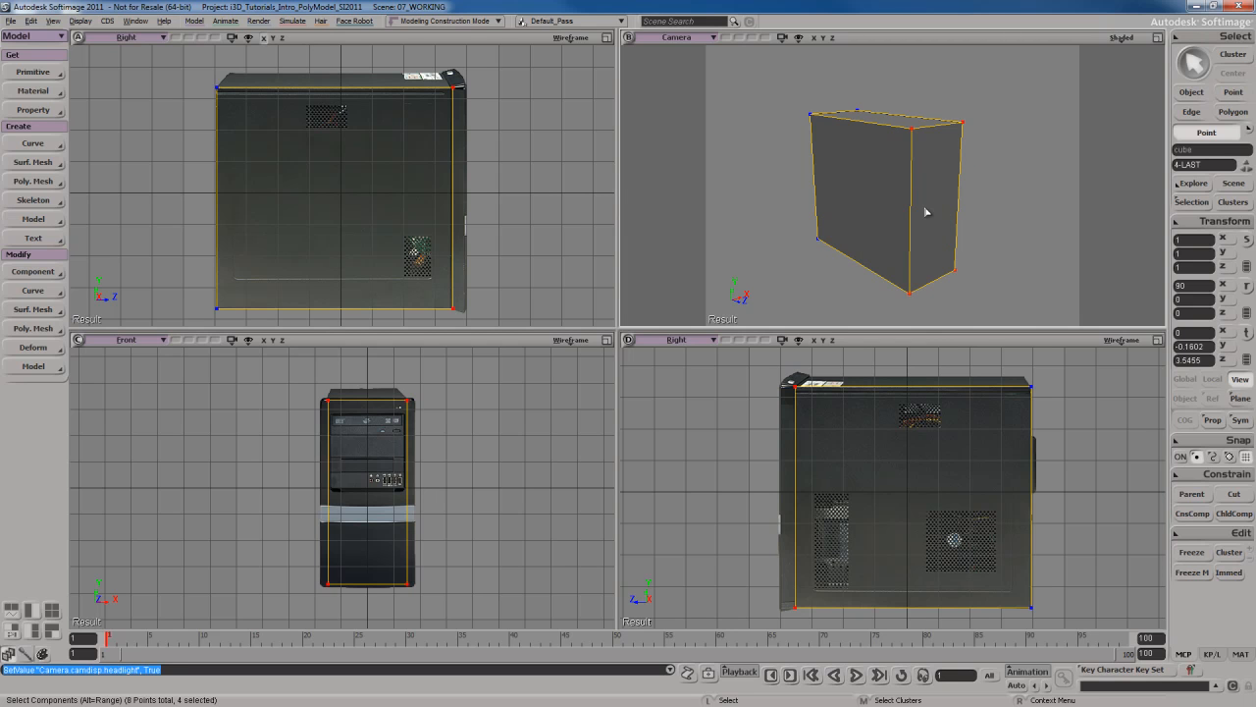
Step: Select the cube's front polygon and duplicate it to start an extrusion
key(u)
drag(926, 210, 897, 208)
click(898, 224)
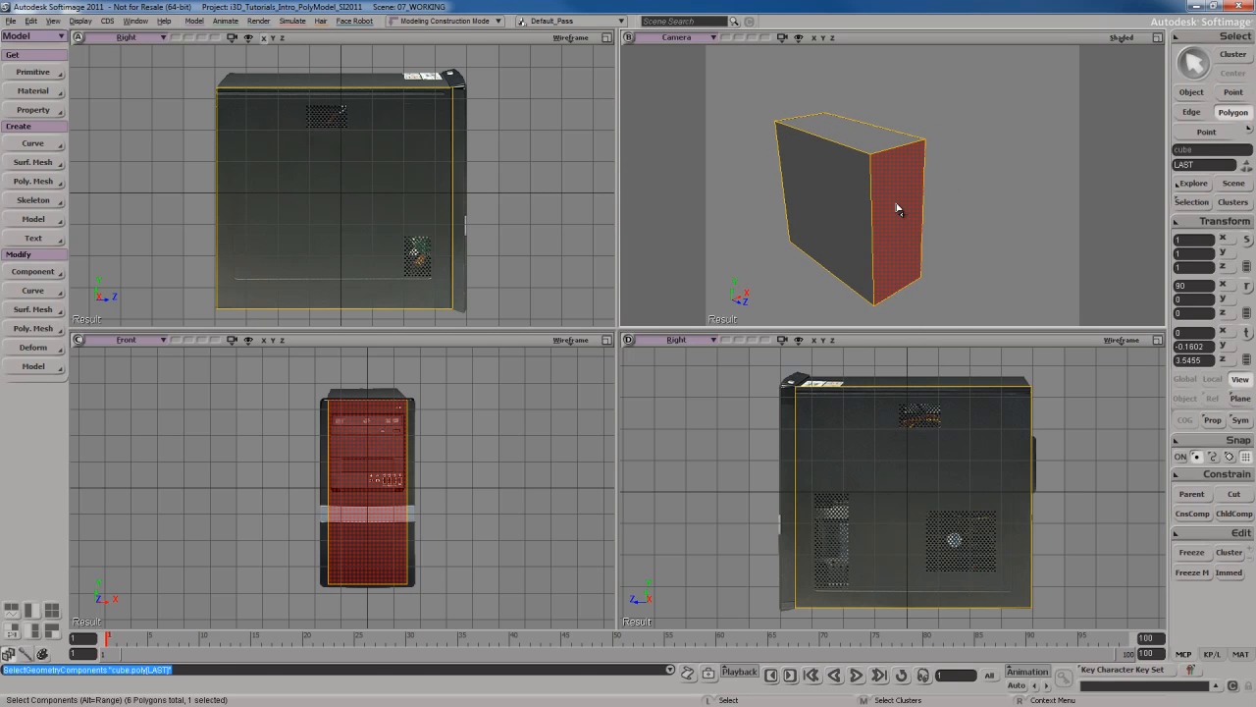
key(ctrl)
key(ctrl+d)
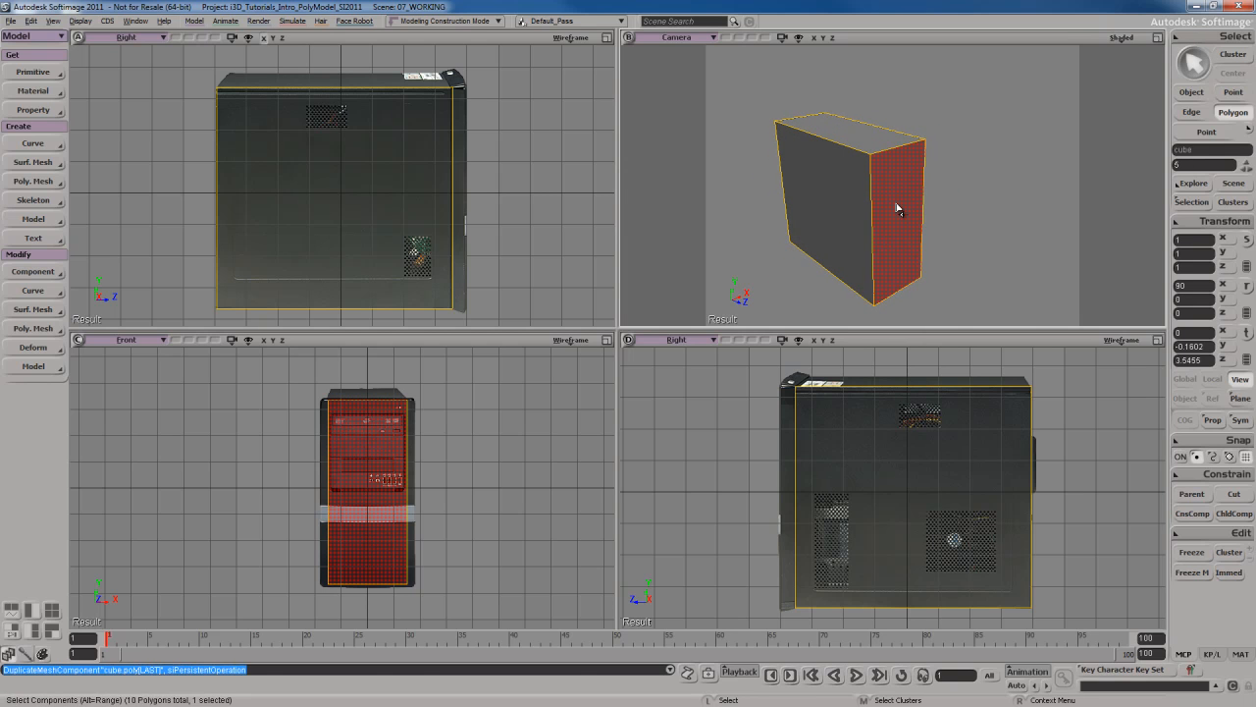
Step: Move the duplicated front polygon forward to the bezel's front edge, at about Z 4.02
key(v)
drag(928, 242, 934, 246)
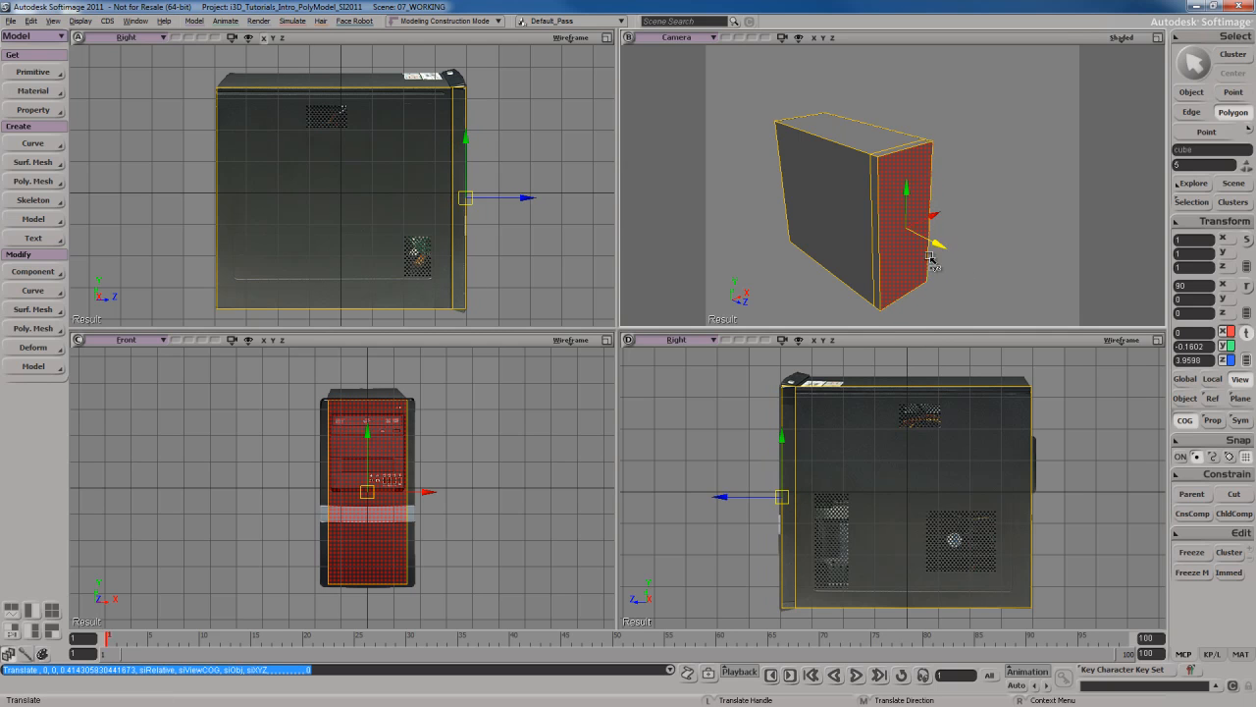
key(F12)
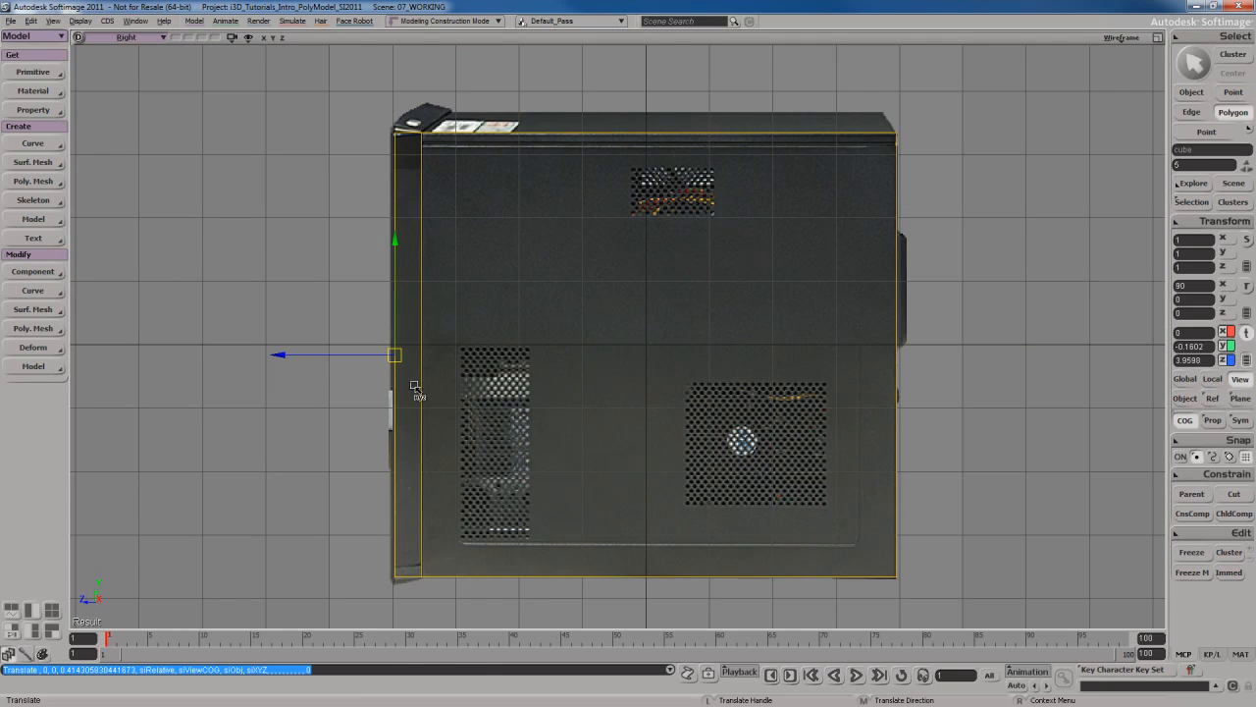
drag(337, 359, 334, 357)
key(Escape)
Step: Scale the front polygon vertically in the Right view to match the height of the bezel in the reference
key(s)
drag(530, 377, 490, 374)
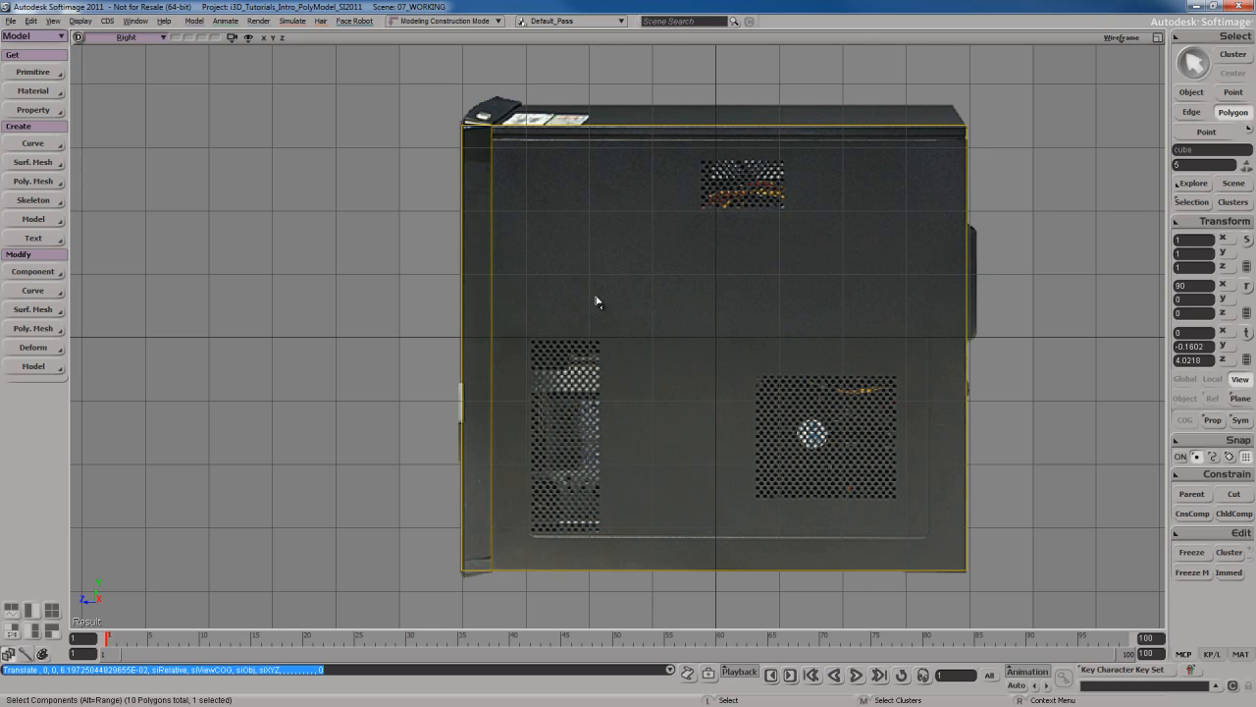
key(c)
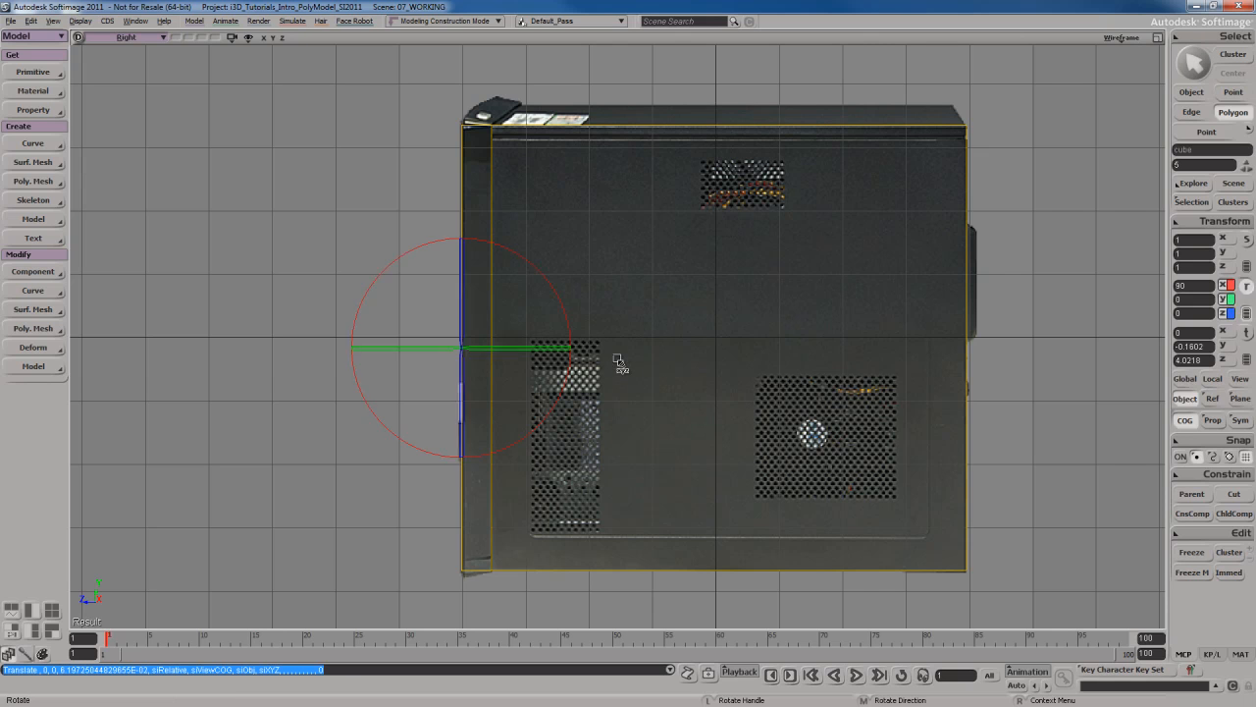
key(x)
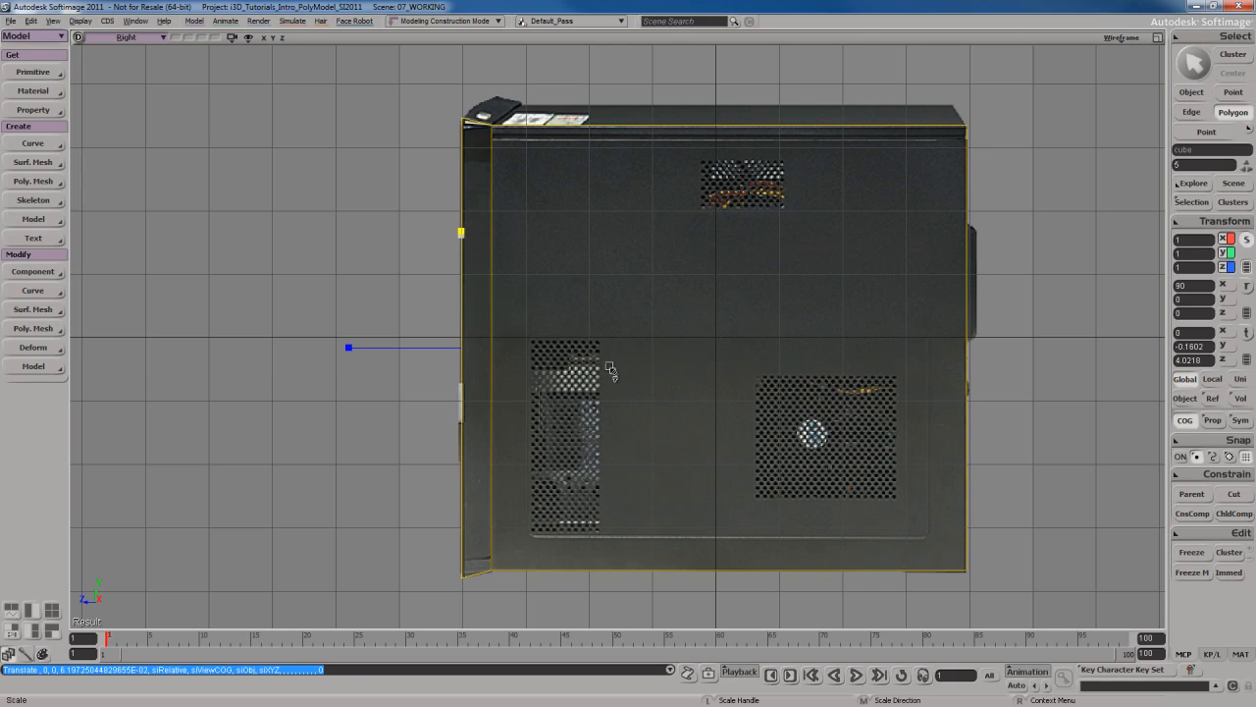
key(space)
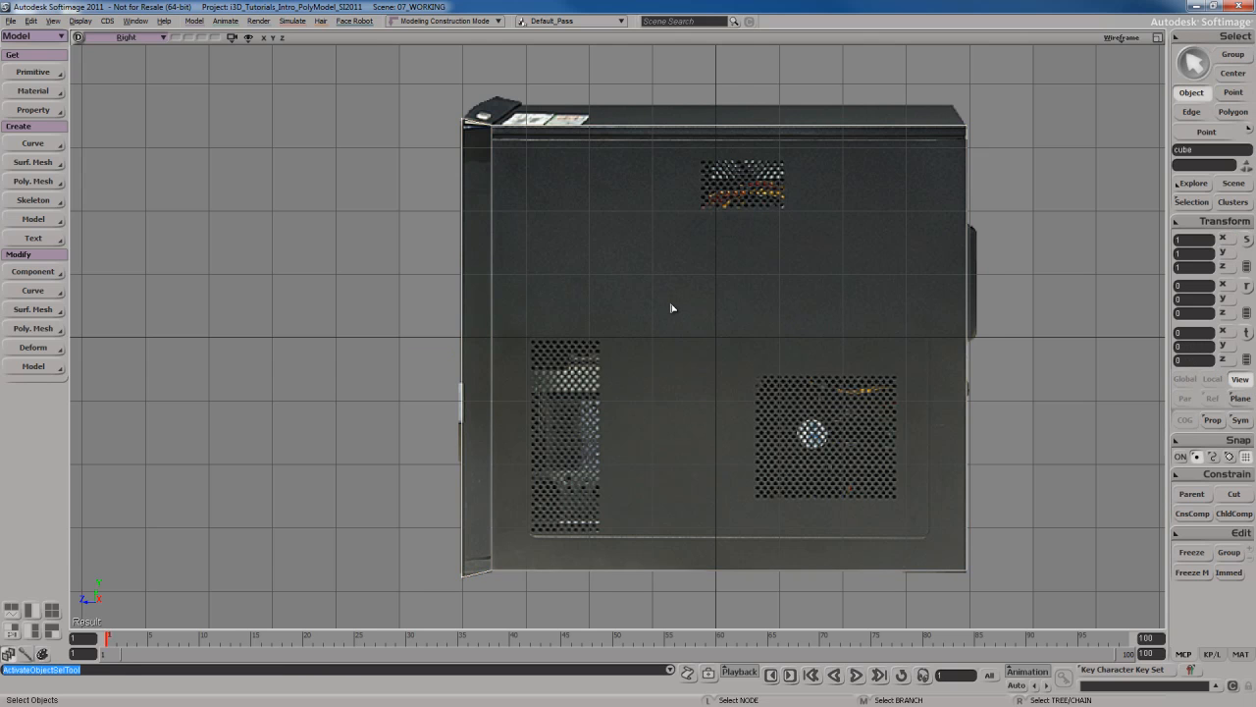
Step: Reselect the front polygon and scale it horizontally in the Front view by about 1.19 to match the bezel's full width
key(F12)
key(s)
mouse_move(860, 235)
right_down()
mouse_move(864, 255)
mouse_move(823, 240)
mouse_move(858, 229)
right_up()
key(u)
click(844, 226)
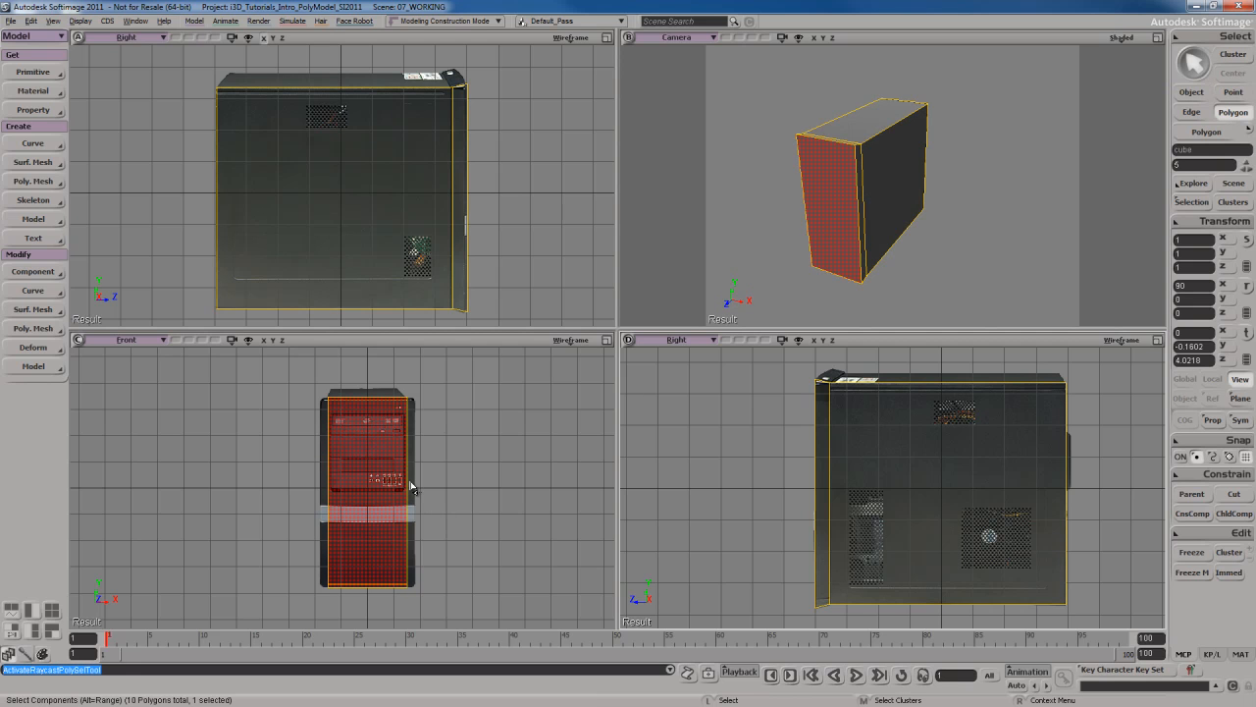
key(F12)
scroll(592, 413, up, 3)
key(x)
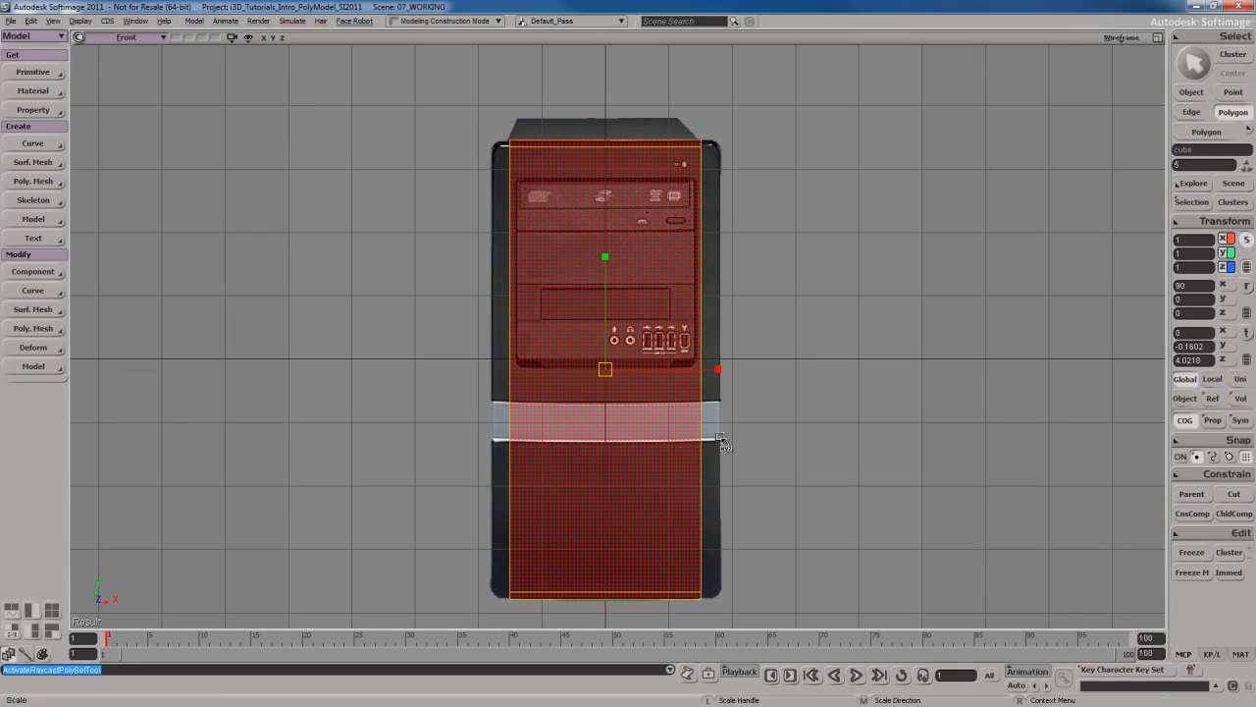
drag(703, 440, 740, 441)
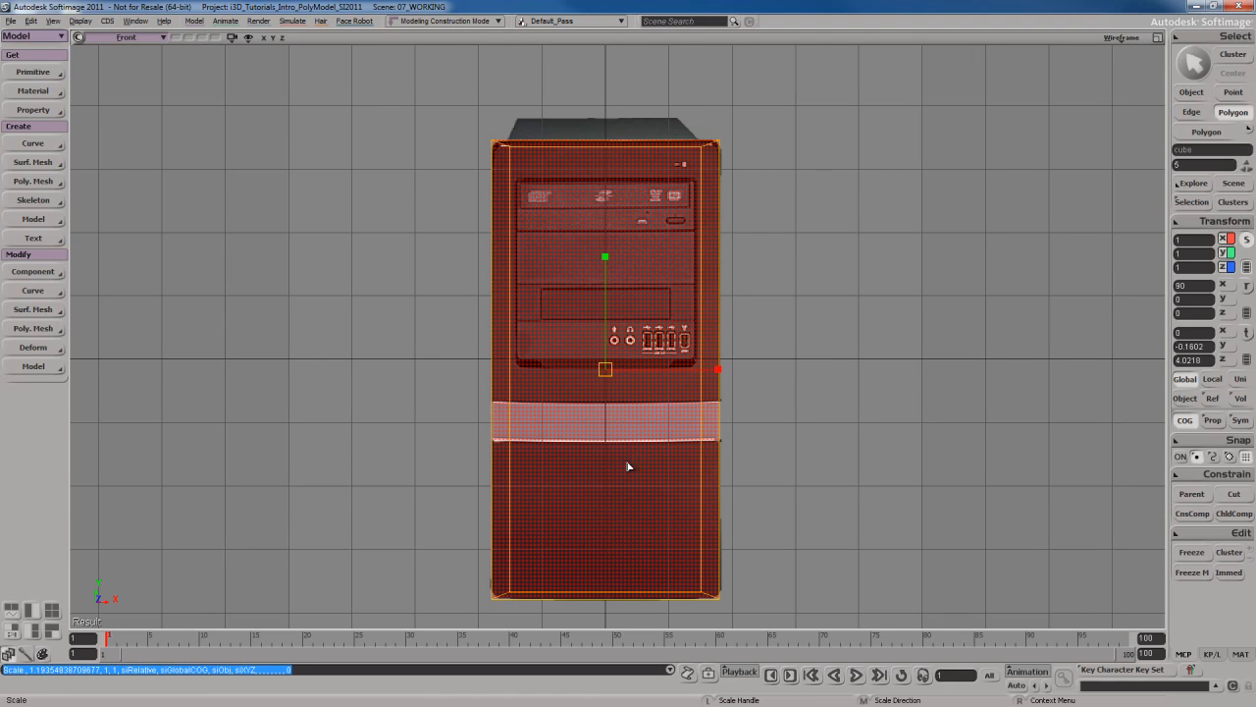
Step: Select the widened front polygon again in the enlarged camera view and return to the four-view layout
key(space)
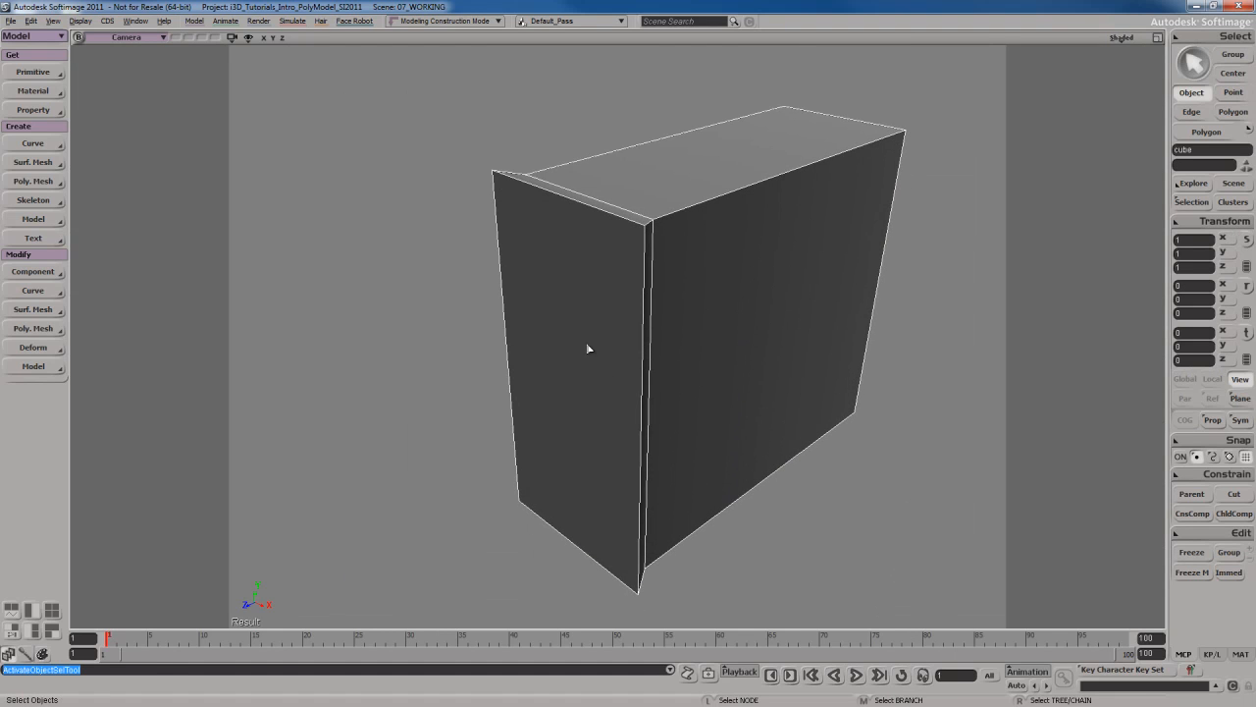
key(u)
click(588, 346)
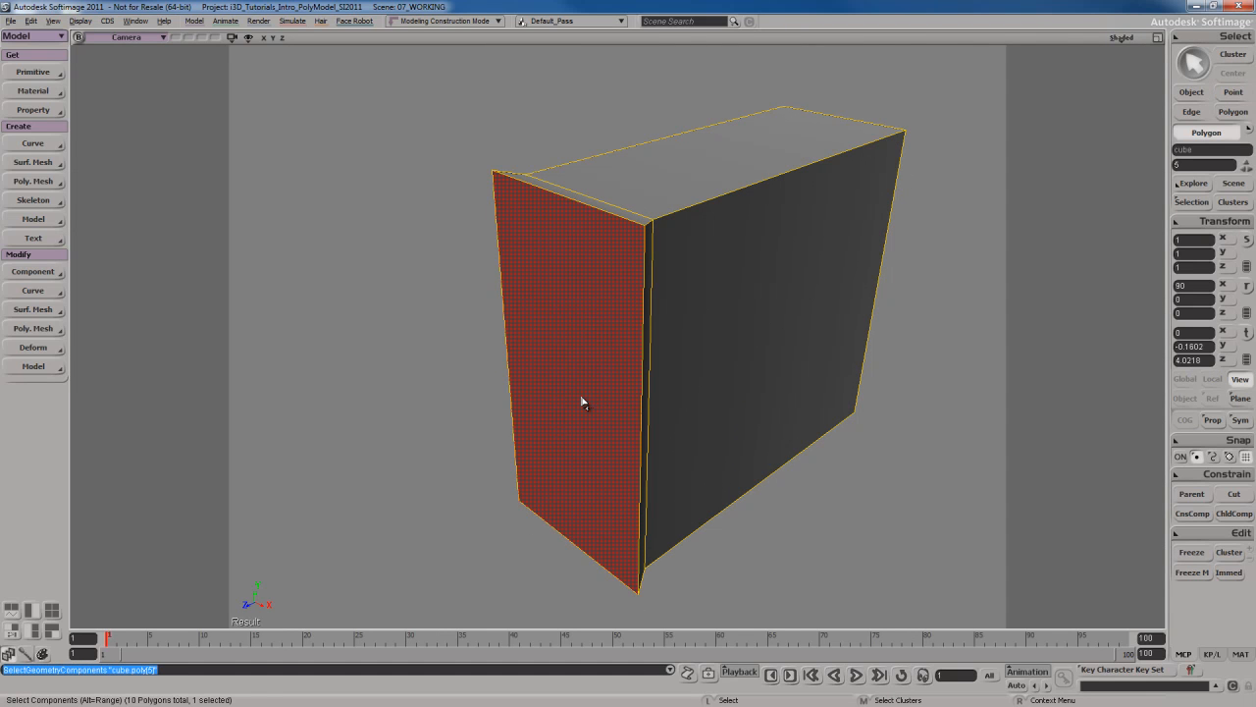
key(F12)
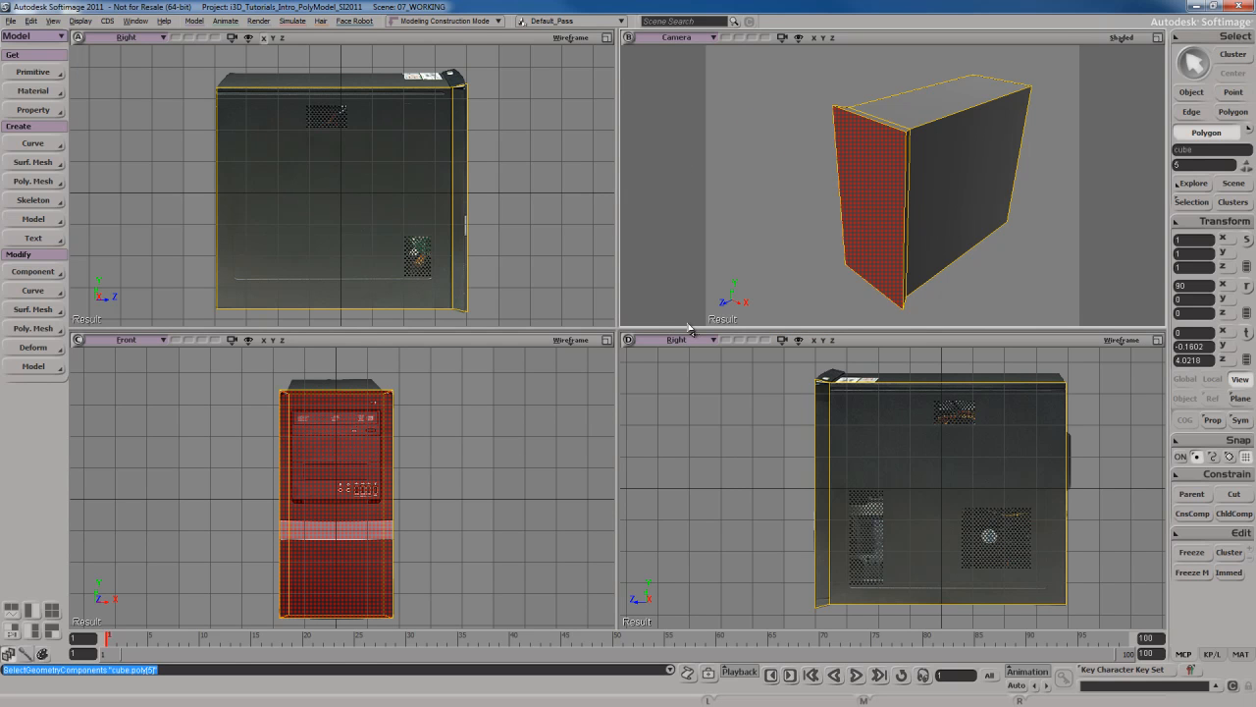
Step: Switch to Windows Photo Viewer, examine the case photos and the front bezel's shape in left side.jpg, and close the viewer
key(alt+Tab)
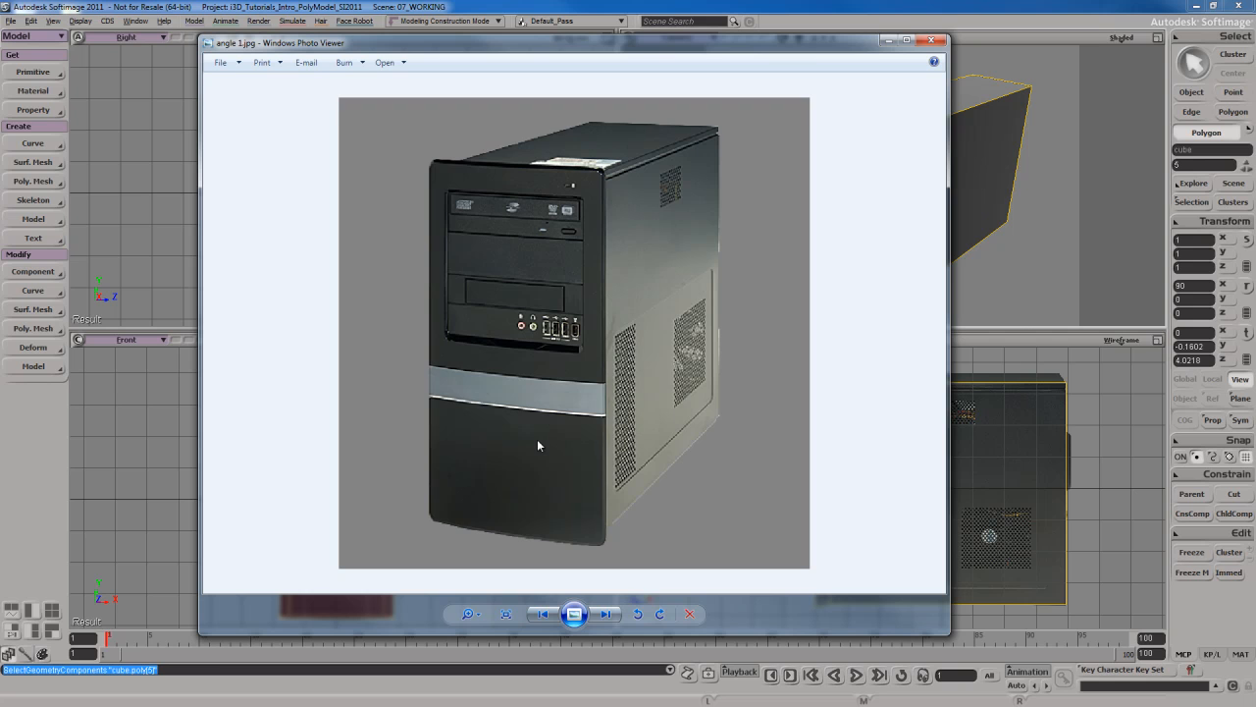
key(Right)
key(Right)
key(Right)
key(Right)
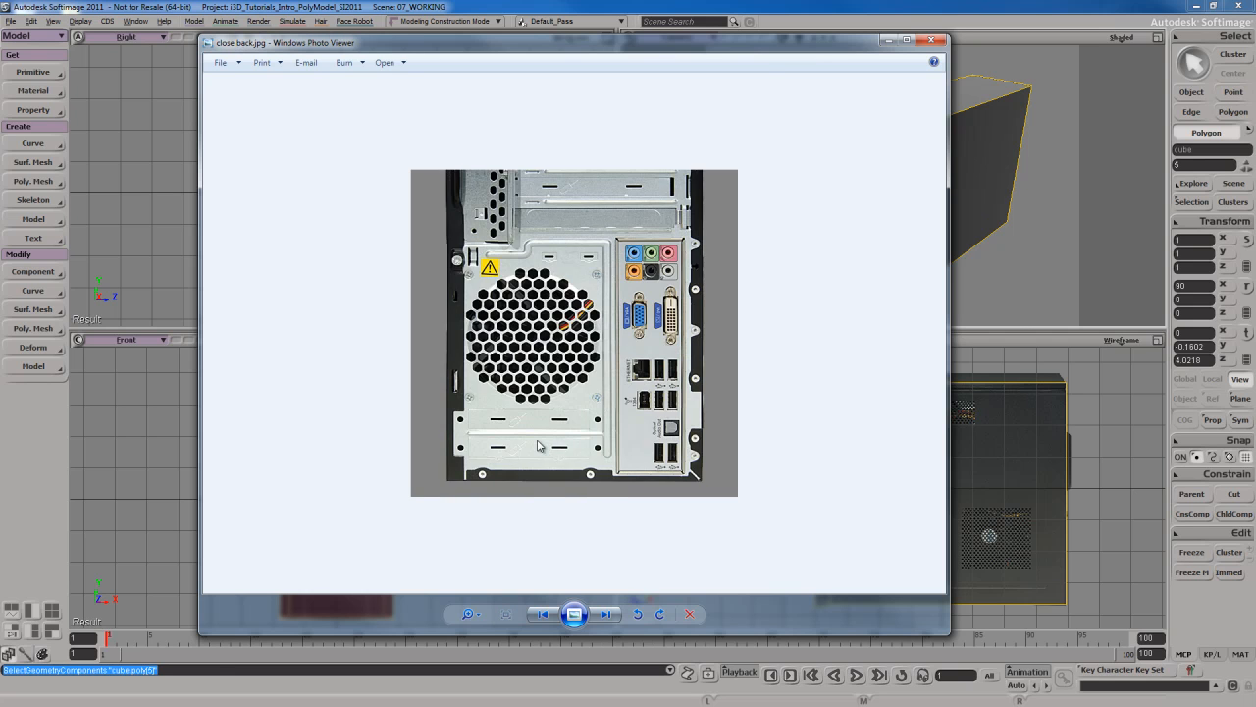
key(Left)
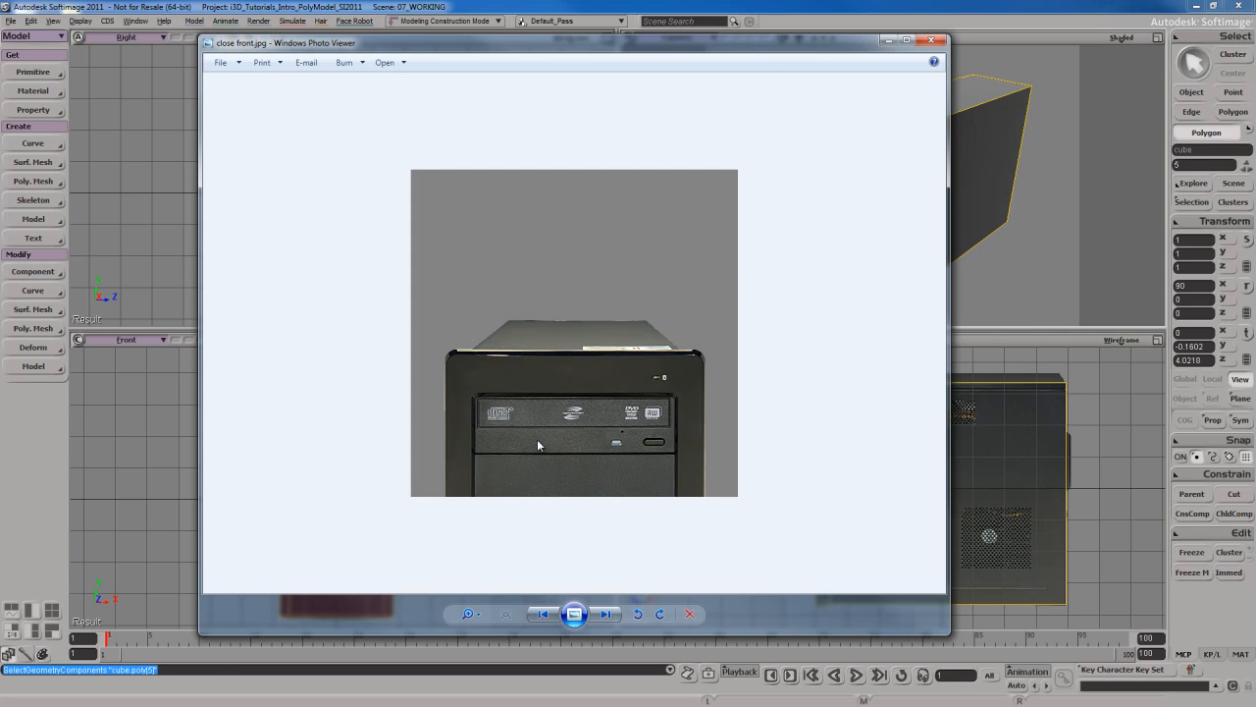
key(Right)
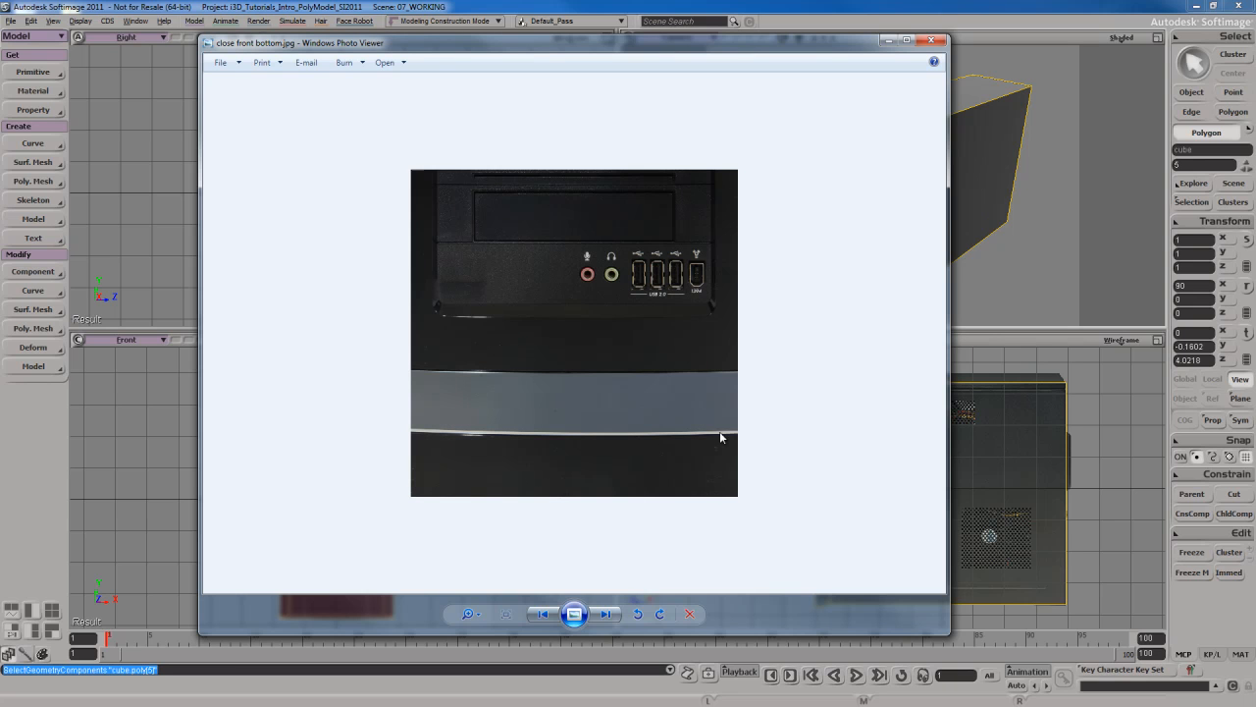
key(Right)
key(Right)
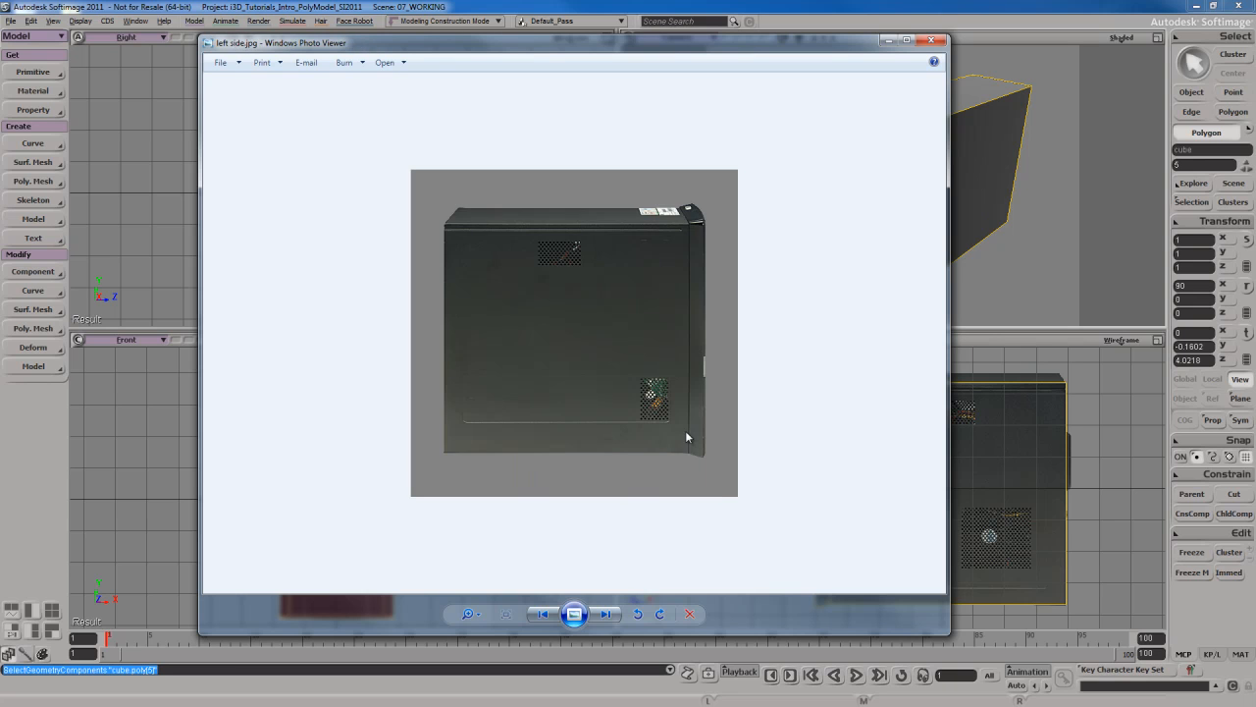
scroll(729, 253, up, 2)
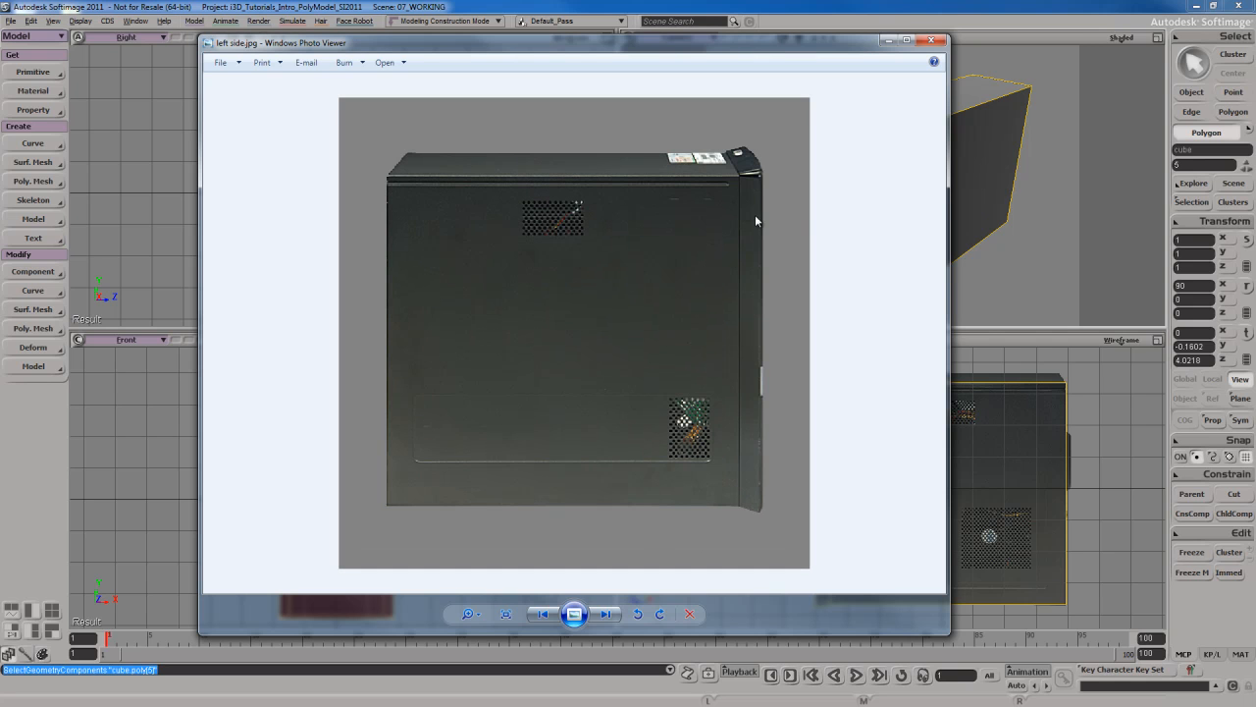
scroll(701, 275, up, 1)
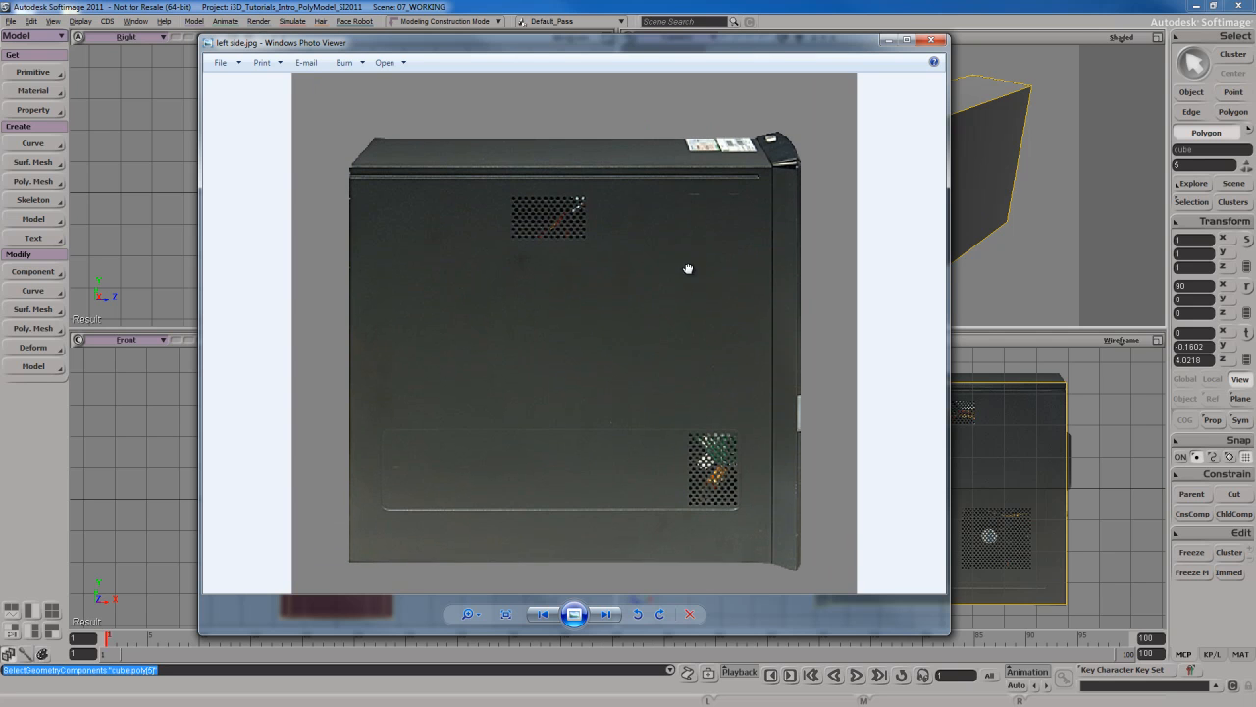
scroll(723, 238, up, 3)
drag(807, 180, 553, 418)
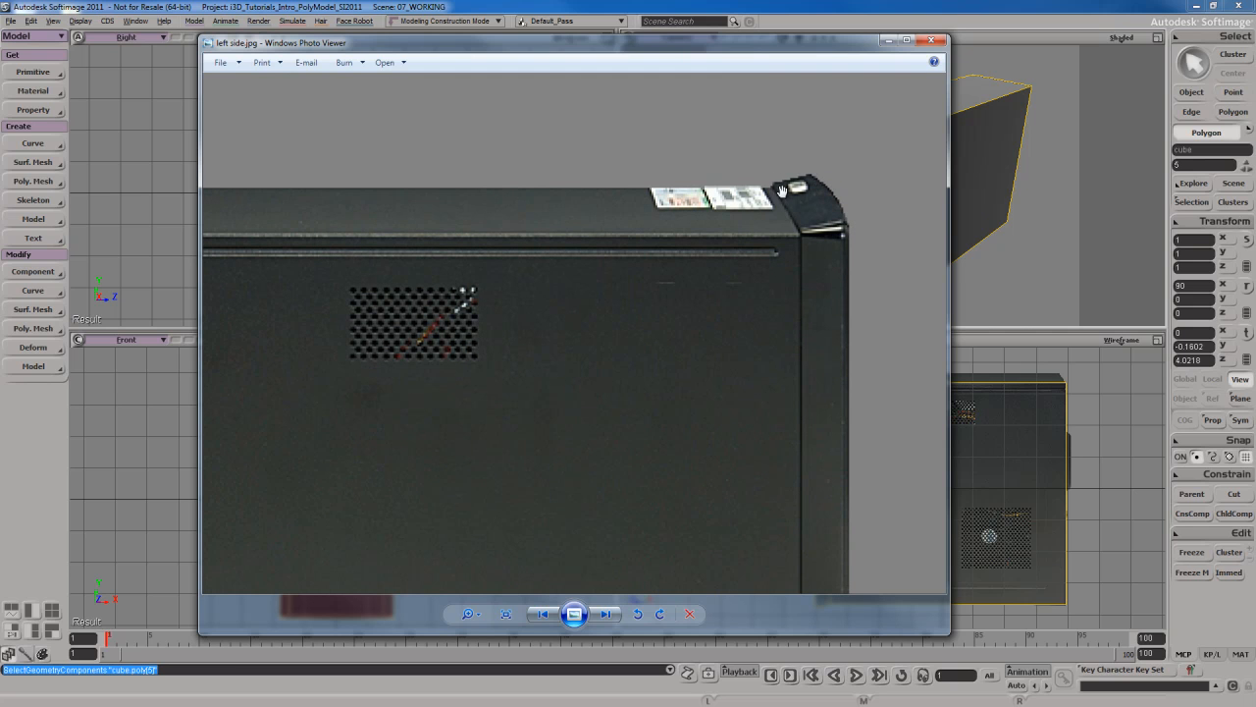
click(932, 41)
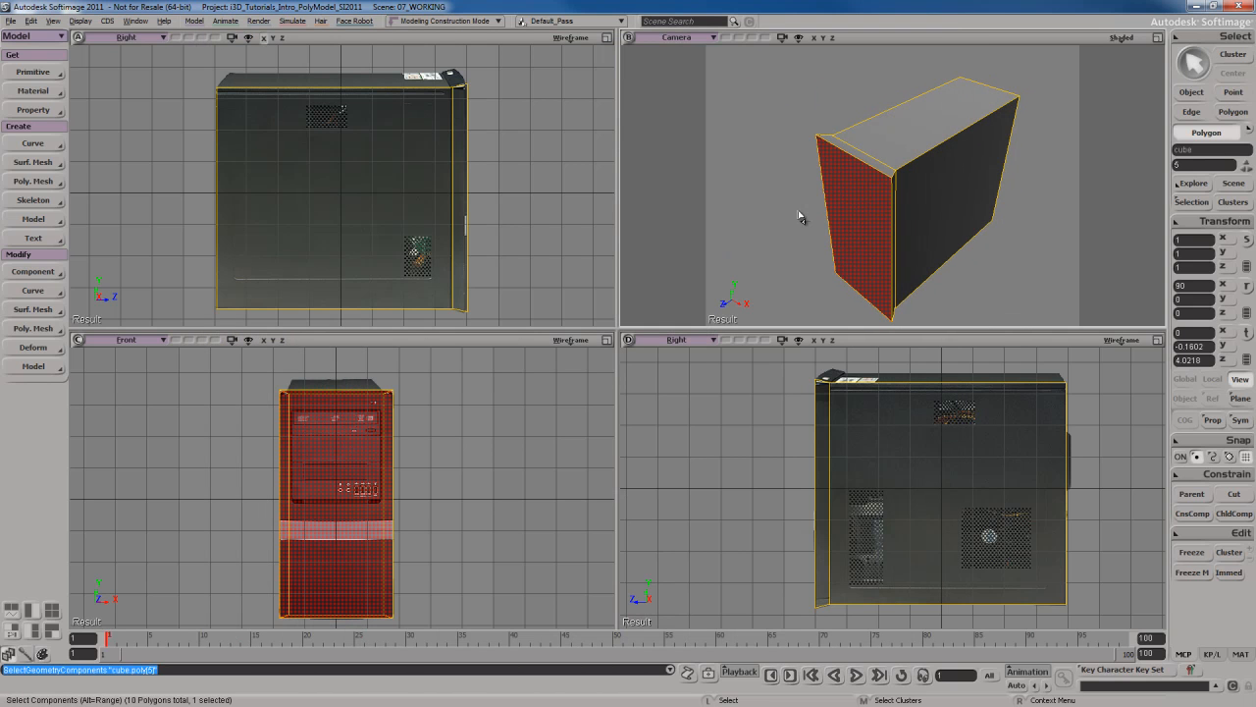
Step: Select the front polygon's top and bottom edges in the camera view and subdivide them evenly with 2 subdivisions and Connect on
key(F12)
key(space)
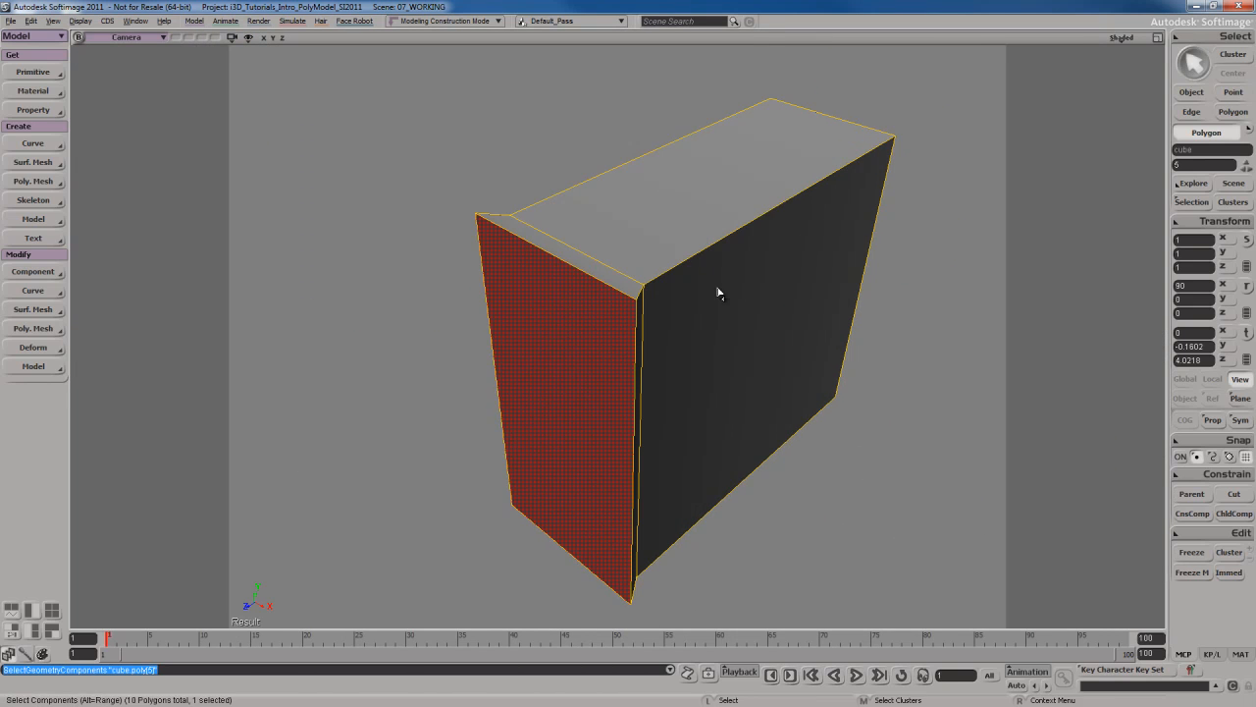
key(e)
click(575, 265)
key(s)
drag(560, 436, 569, 284)
shift+click(596, 447)
key(s)
right_drag(609, 286, 671, 386)
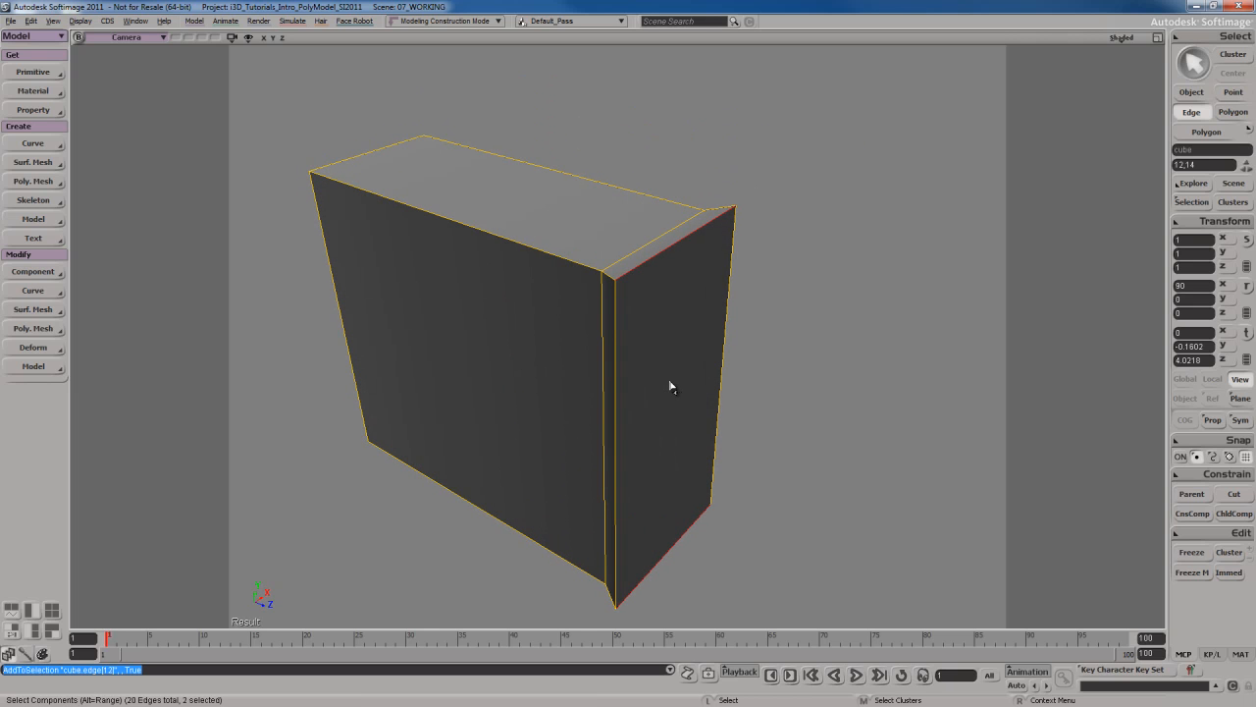
click(617, 312)
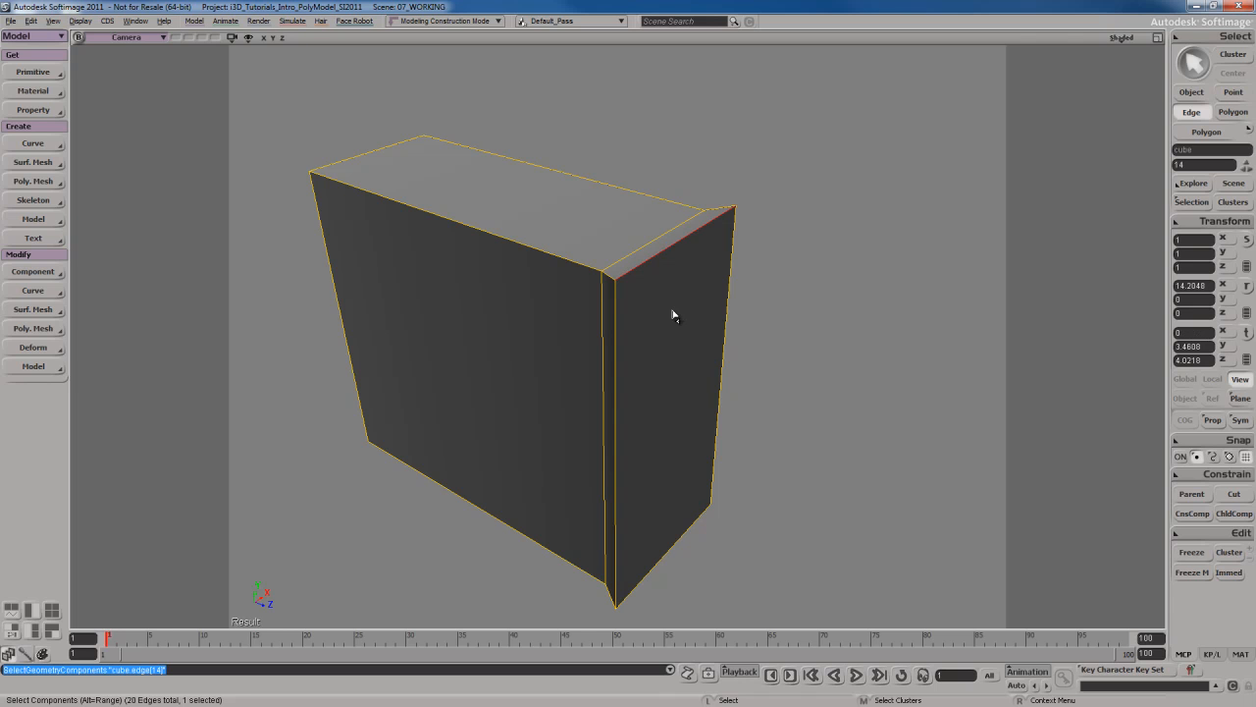
key(s)
right_drag(668, 332, 651, 362)
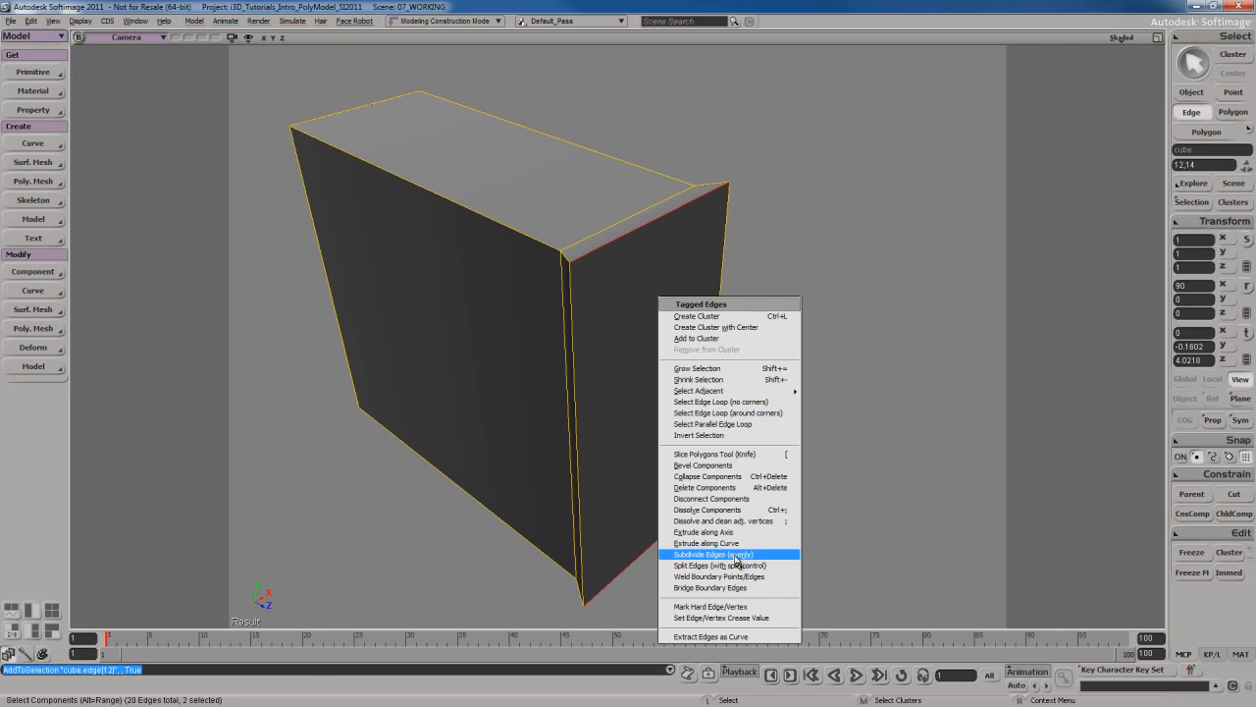
click(695, 554)
middle_drag(674, 330, 645, 347)
click(648, 351)
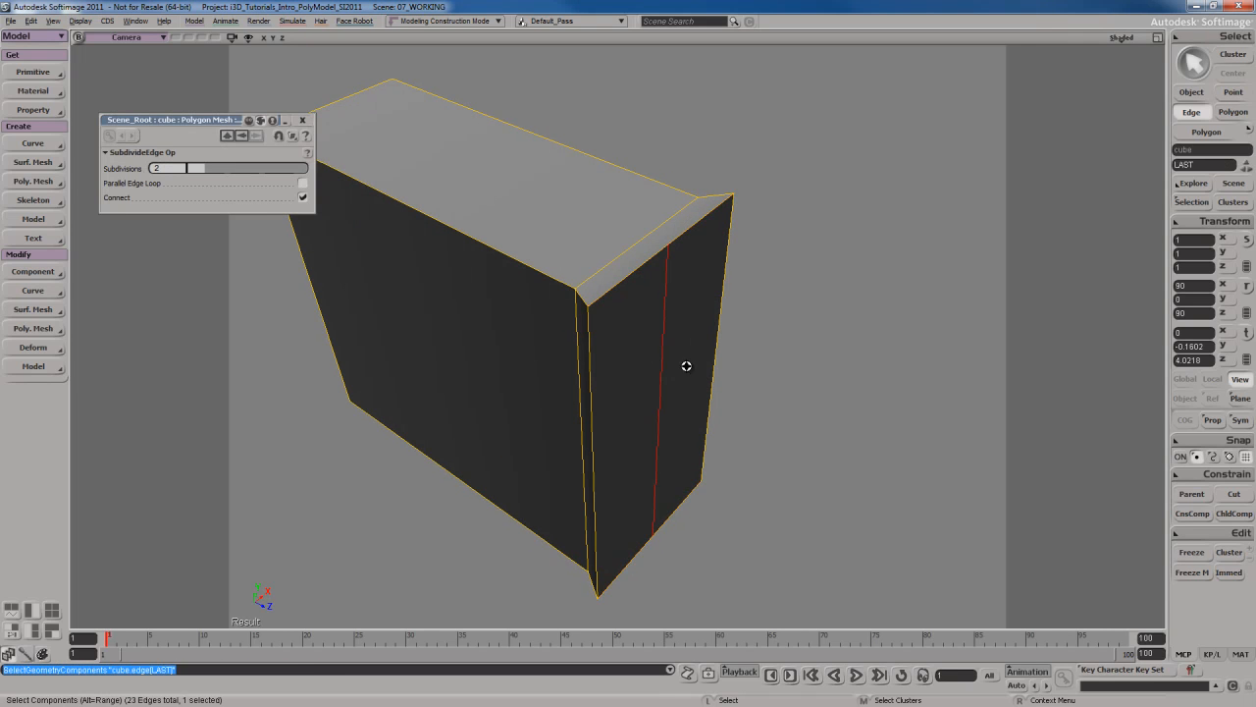
Step: Move the new vertical centre edge forward to about Z 4.20, check it against the side reference, and close the subdivide settings
key(v)
key(s)
mouse_move(706, 396)
right_down()
mouse_move(702, 383)
mouse_move(698, 413)
right_up()
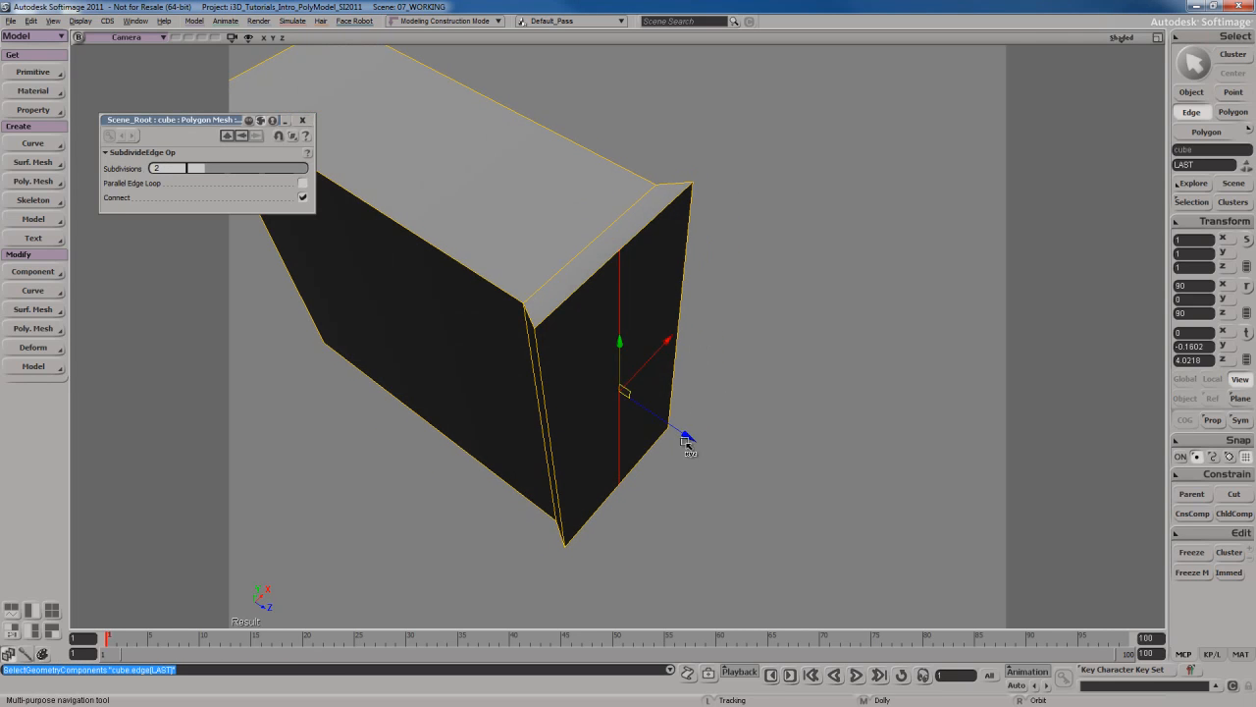
drag(676, 429, 686, 435)
key(F12)
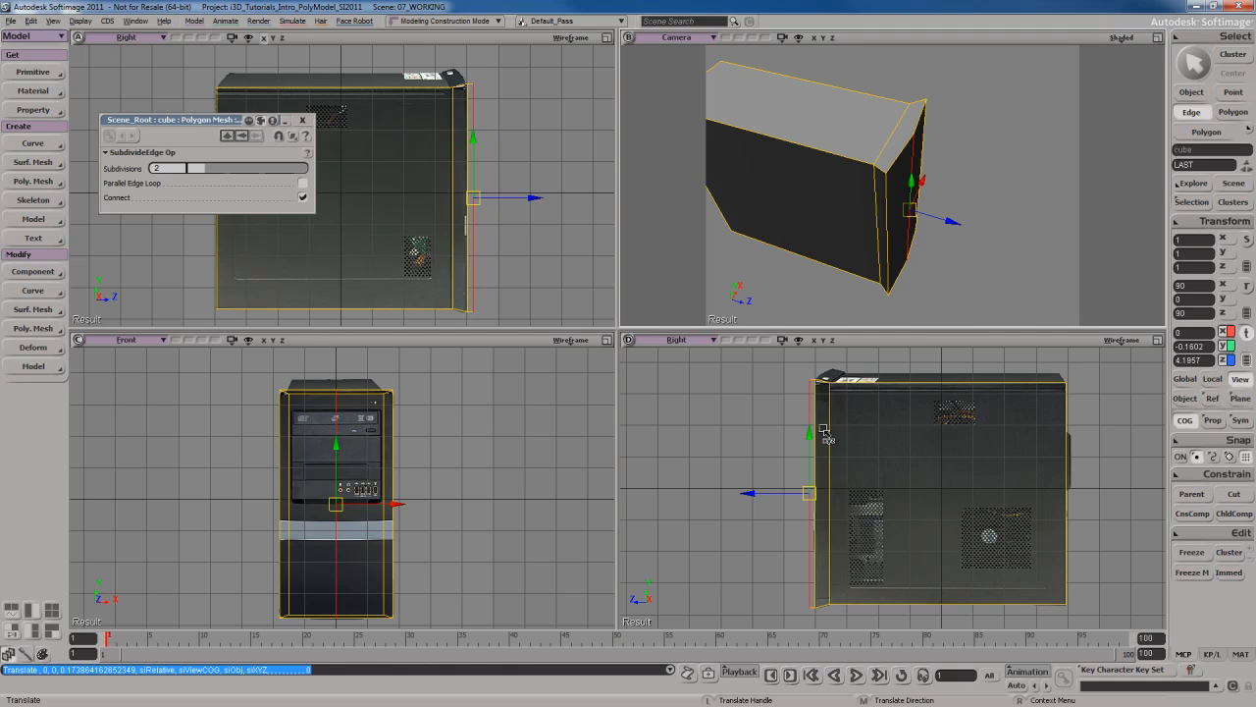
key(F12)
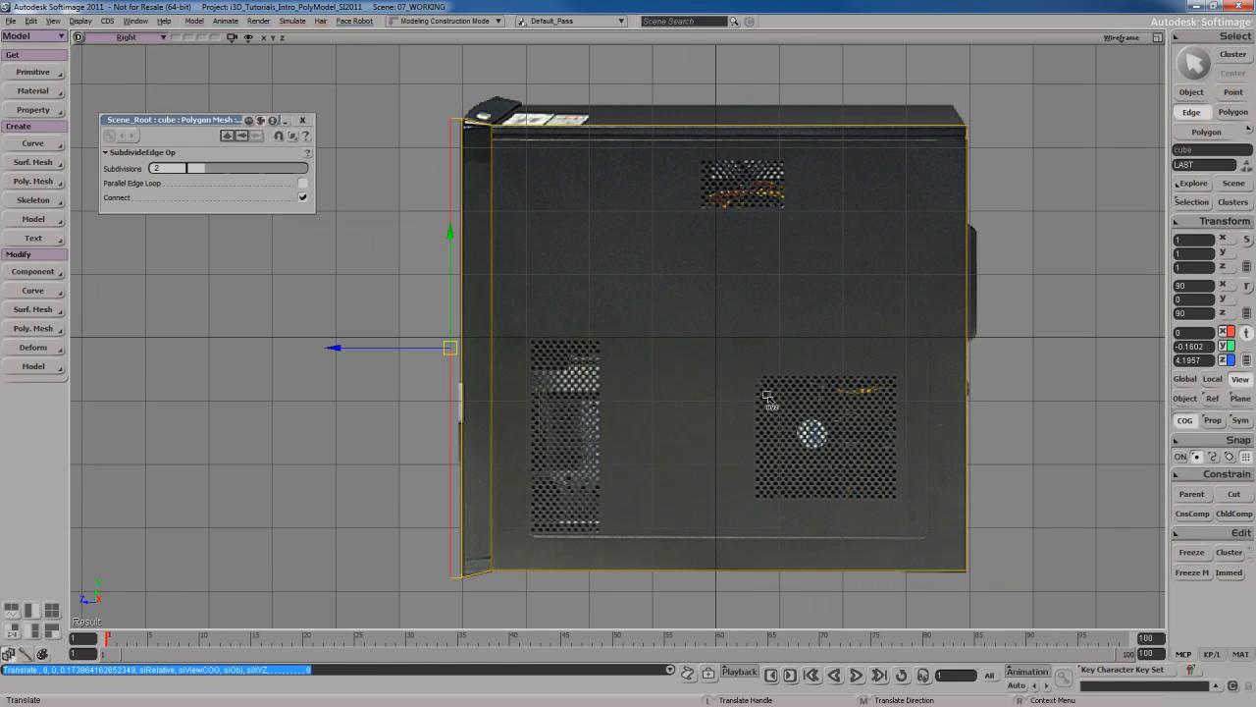
key(F12)
key(F12)
key(s)
right_drag(684, 445, 680, 447)
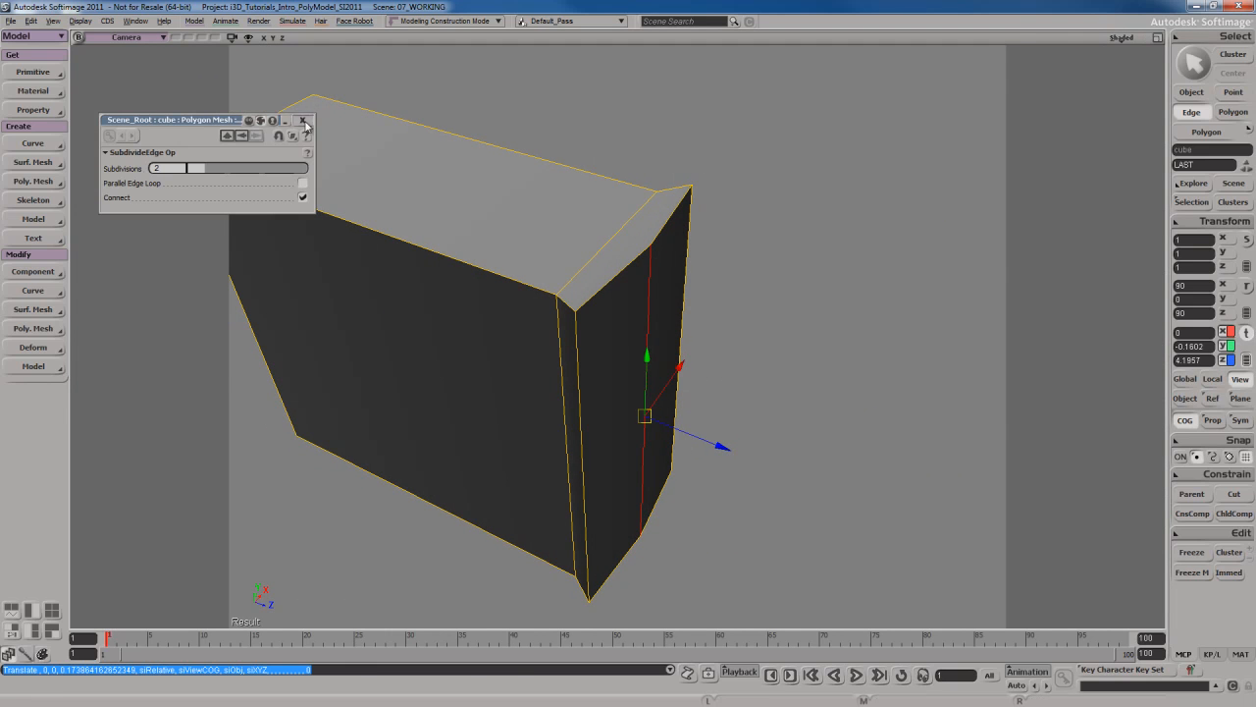
click(302, 120)
Step: Apply Bevel Components to the vertical centre edge on the front of the case
mouse_move(628, 280)
right_down()
mouse_move(670, 281)
mouse_move(639, 281)
mouse_move(628, 297)
right_up()
key(space)
key(s)
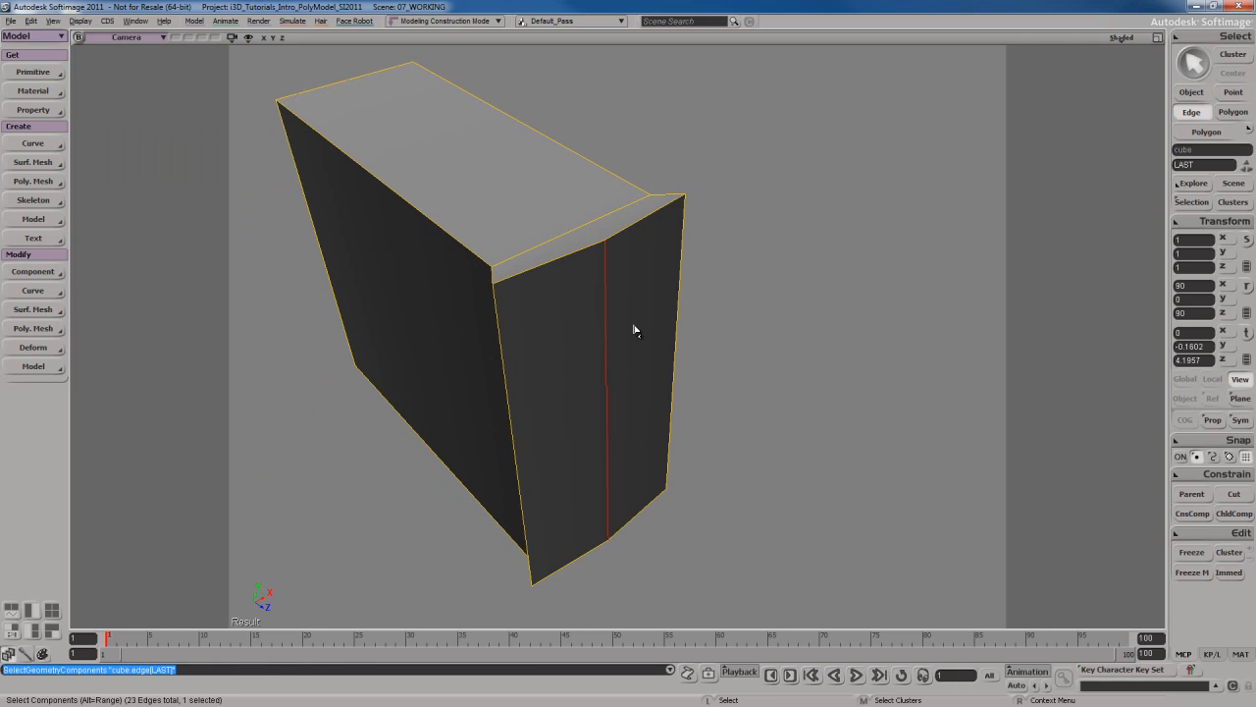
right_click(628, 276)
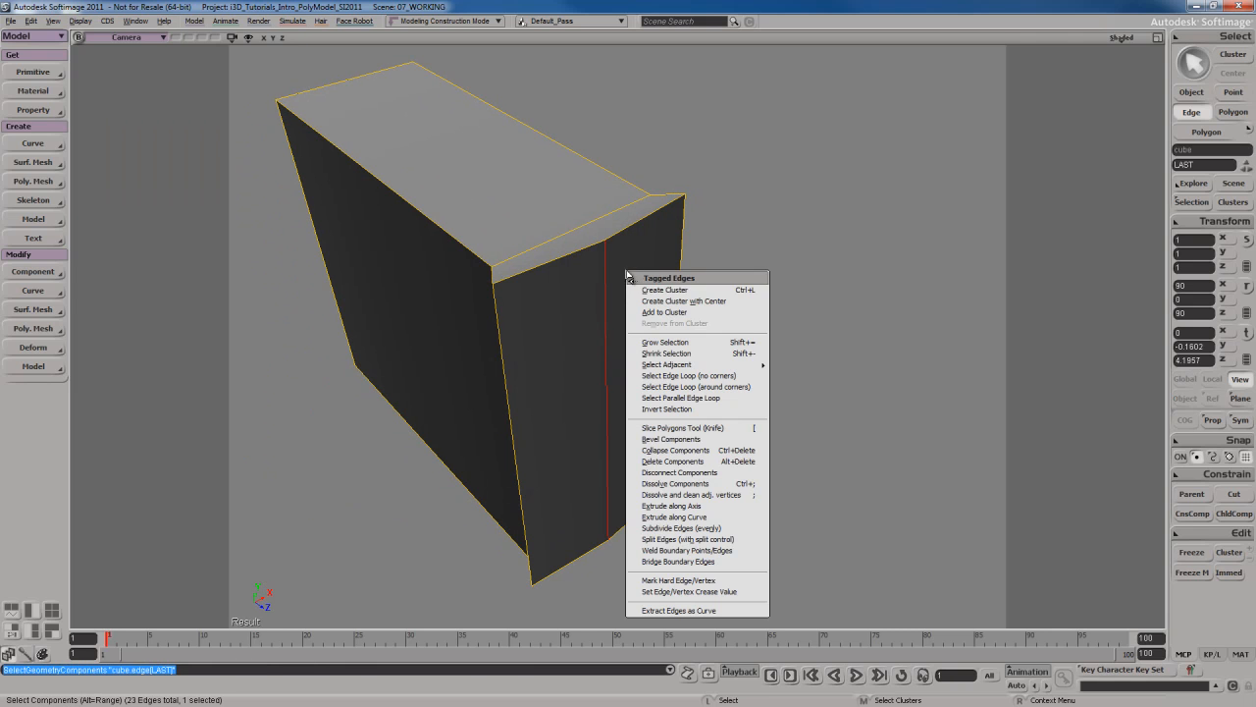
click(673, 439)
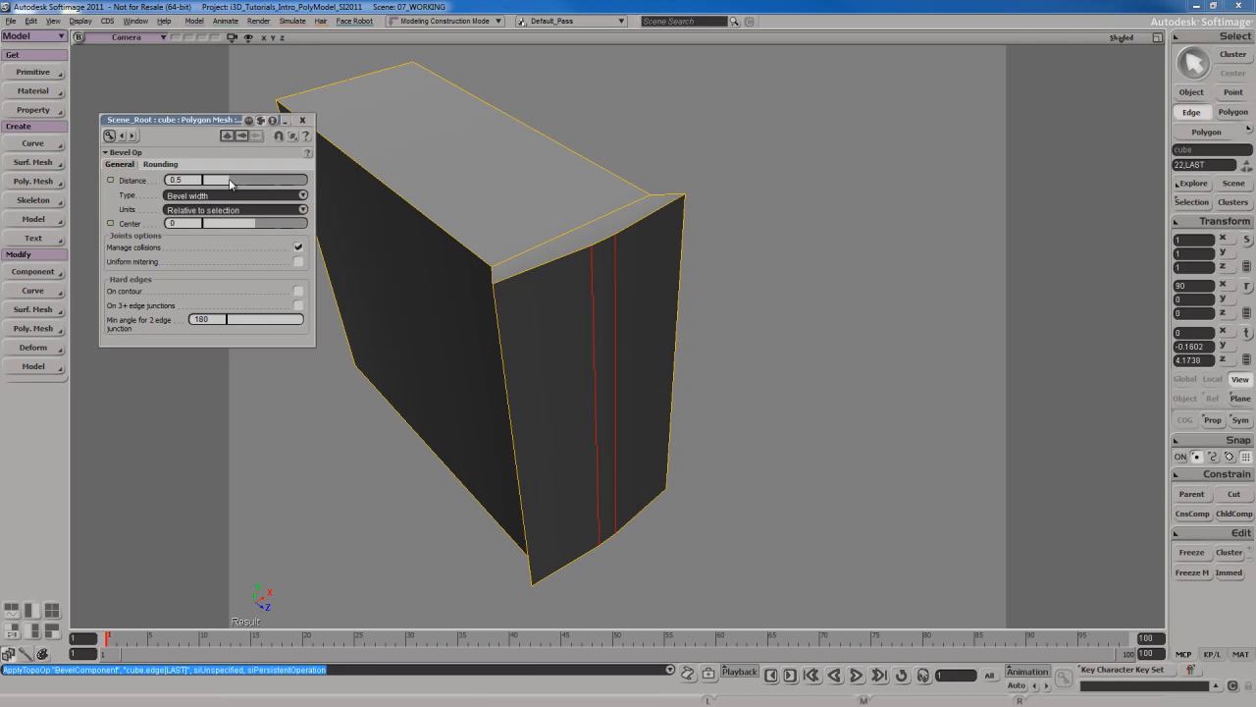
Step: Widen the bevel across the case's front face by setting its distance to 4
drag(230, 183, 359, 188)
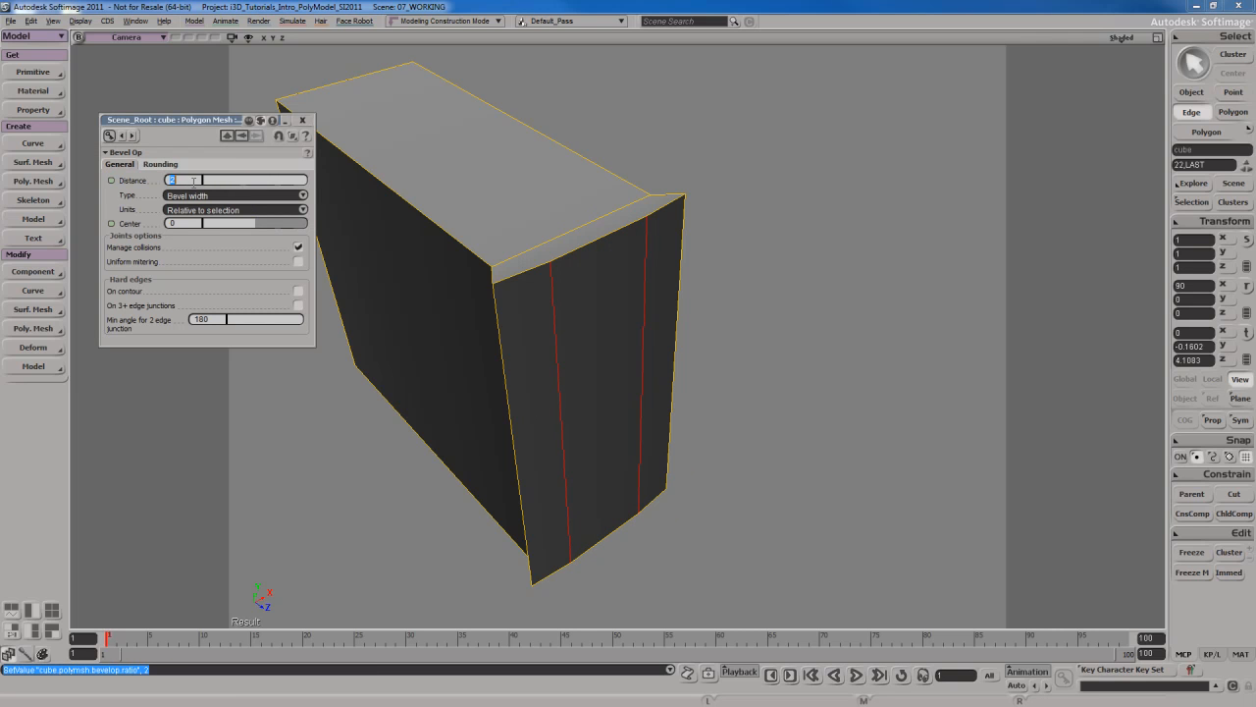
text(3)
key(Return)
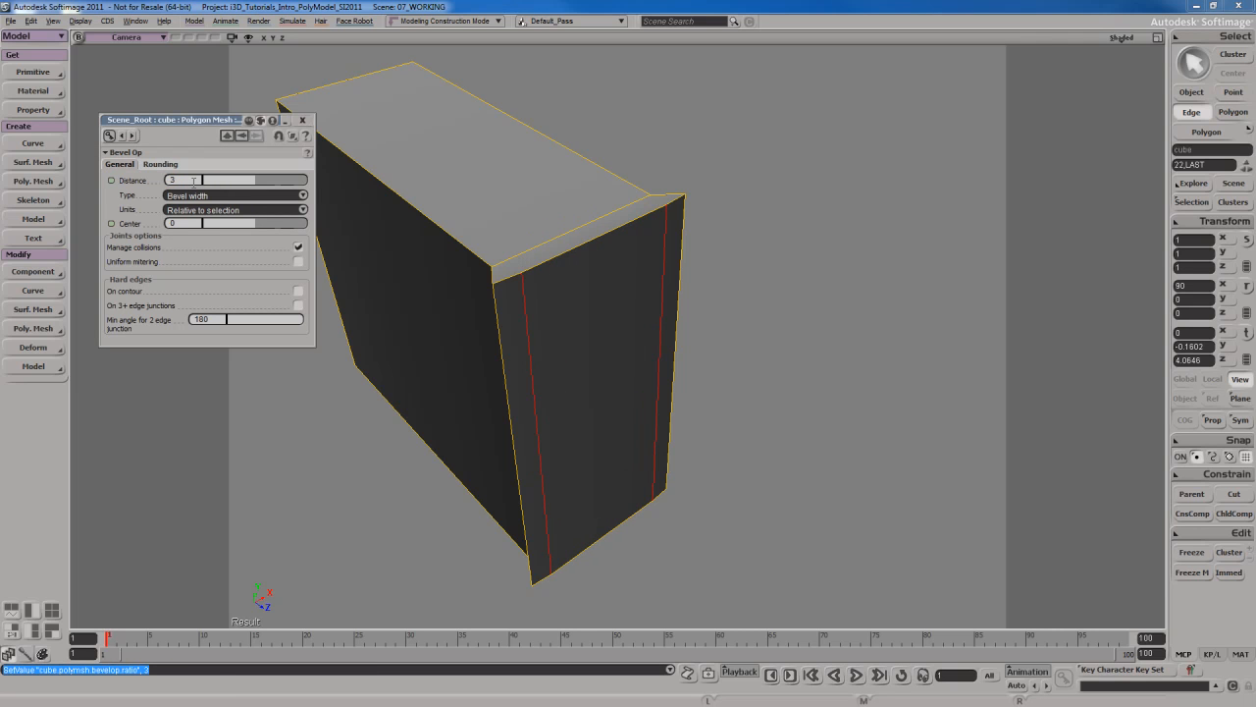
text(4)
key(Return)
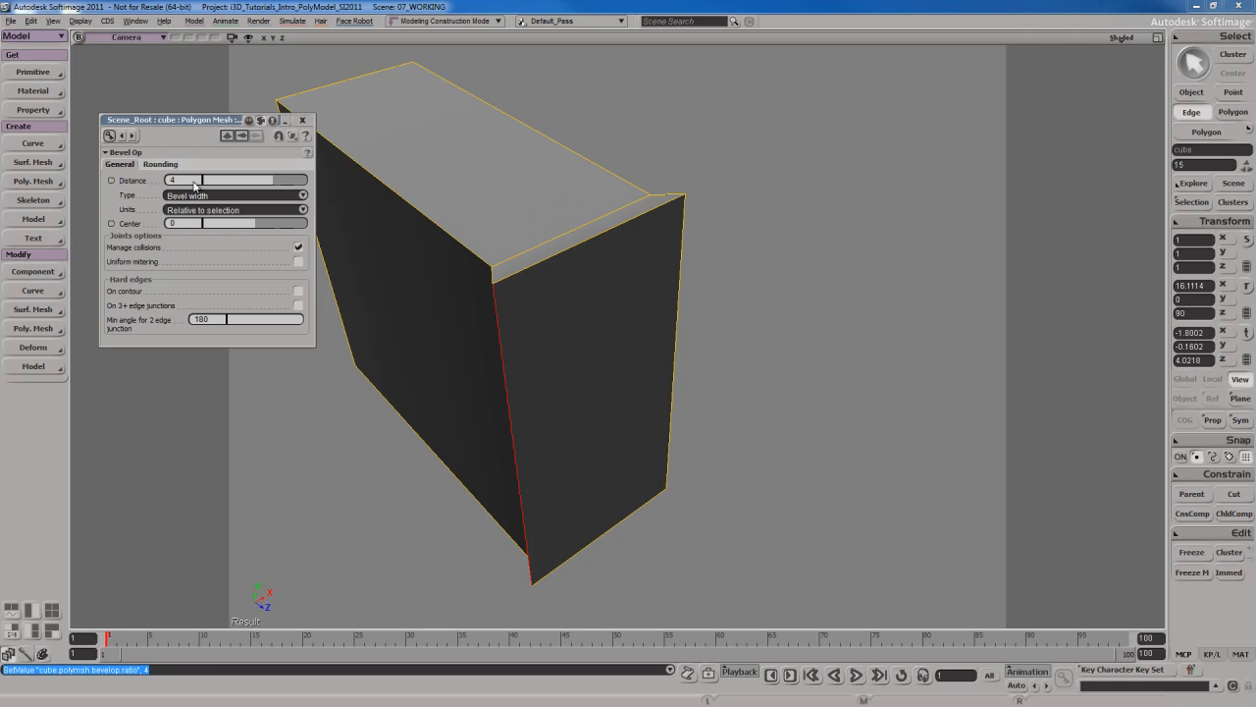
Step: Round the bevel with 10 subdivisions, then close its settings after checking the front curve in the four-view layout
click(160, 164)
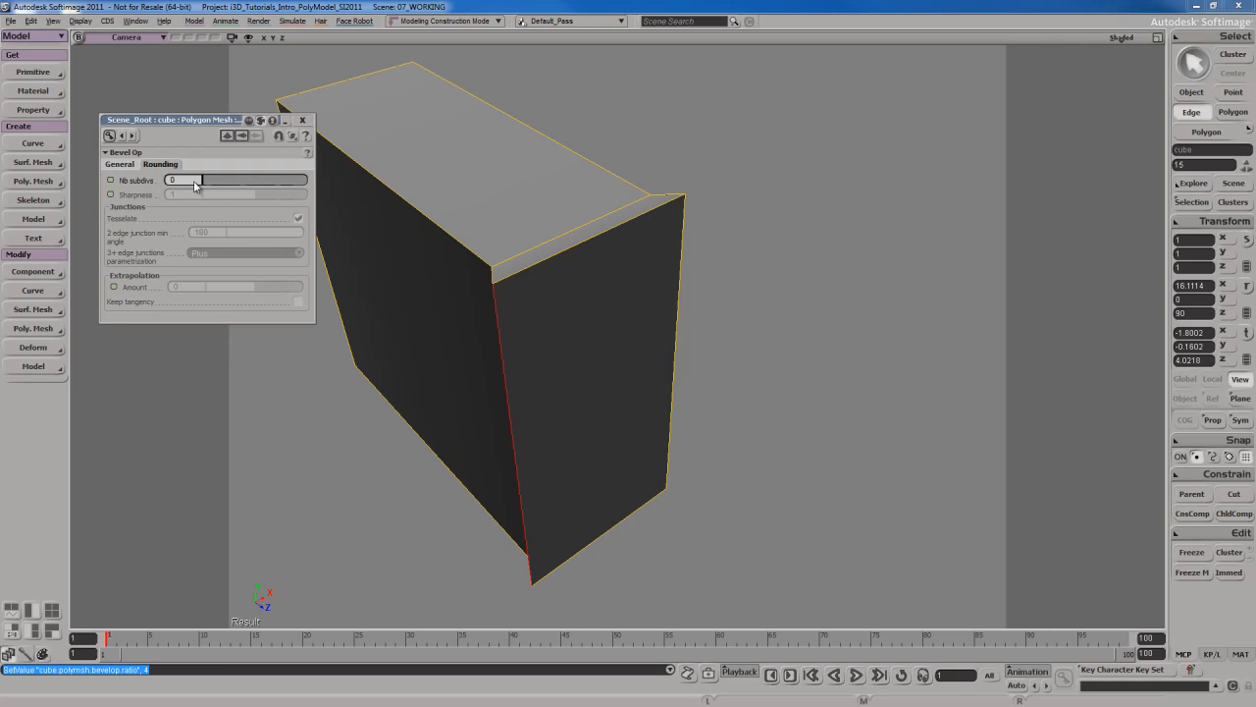
drag(211, 187, 271, 186)
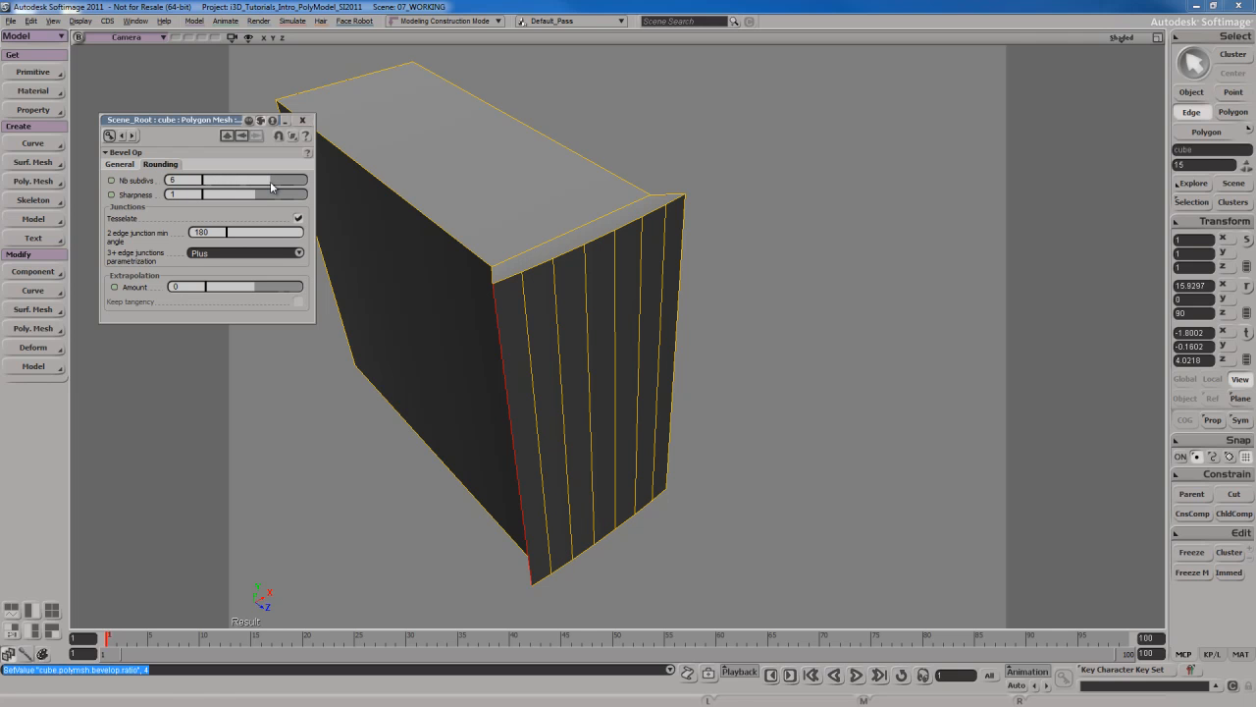
key(F12)
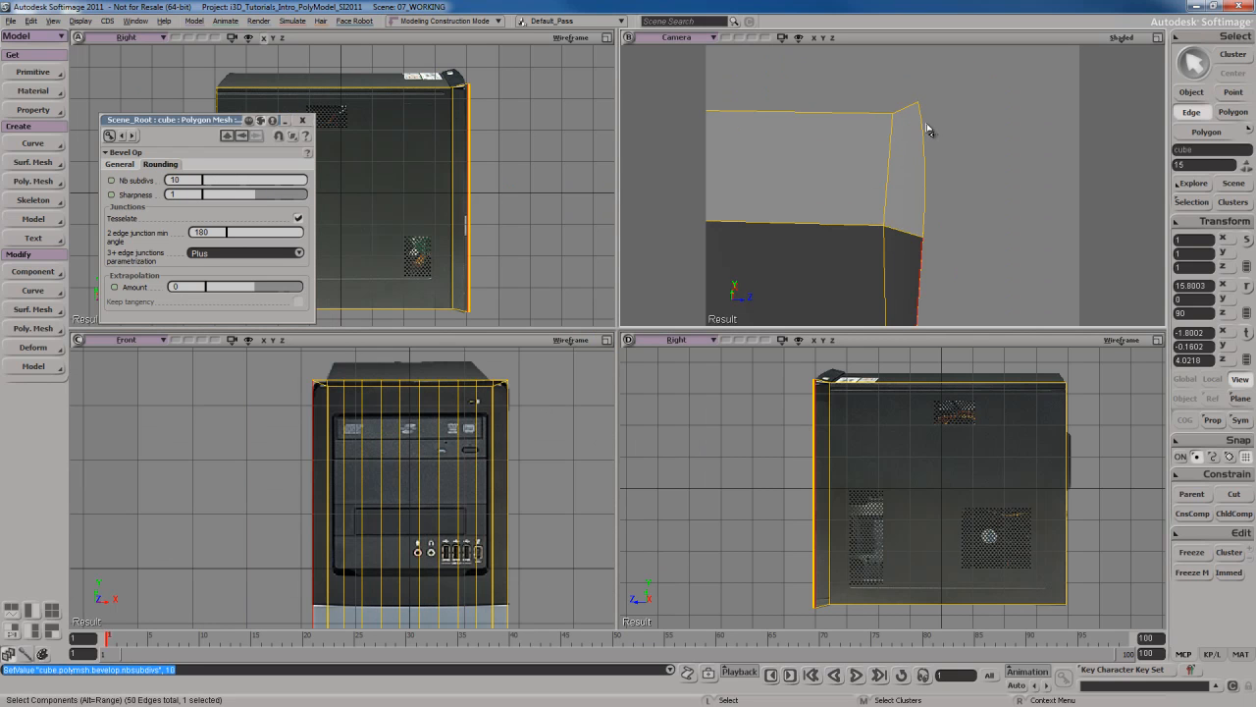
key(s)
right_drag(953, 202, 884, 213)
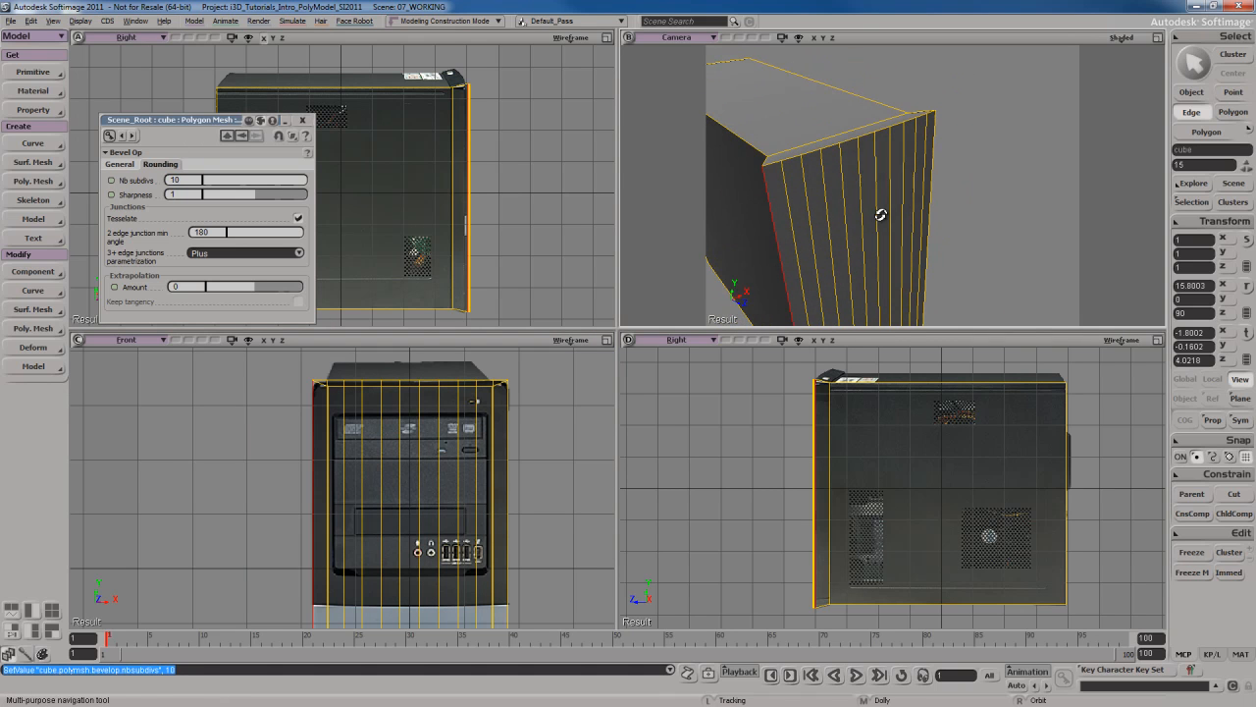
click(301, 121)
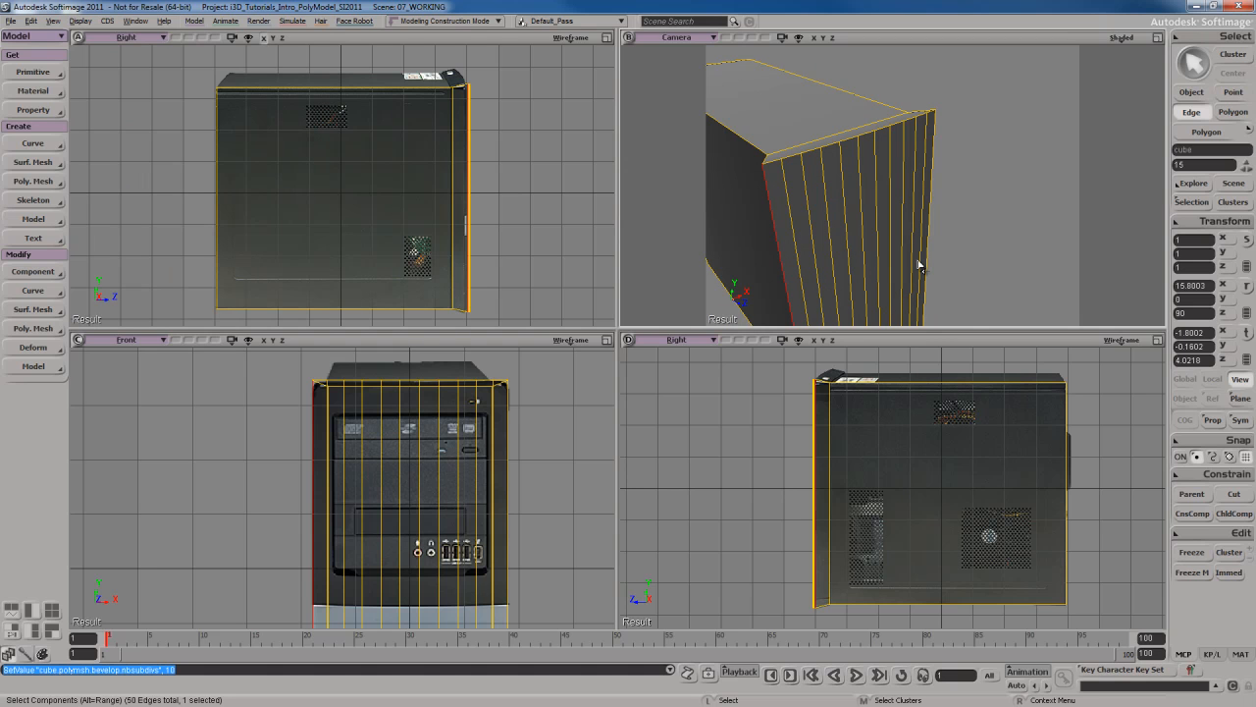
Step: Examine the curved front of the case from several angles in the camera view and switch to object selection
key(s)
right_drag(881, 264, 853, 256)
key(s)
middle_drag(853, 256, 842, 254)
drag(842, 255, 870, 240)
right_drag(870, 239, 900, 264)
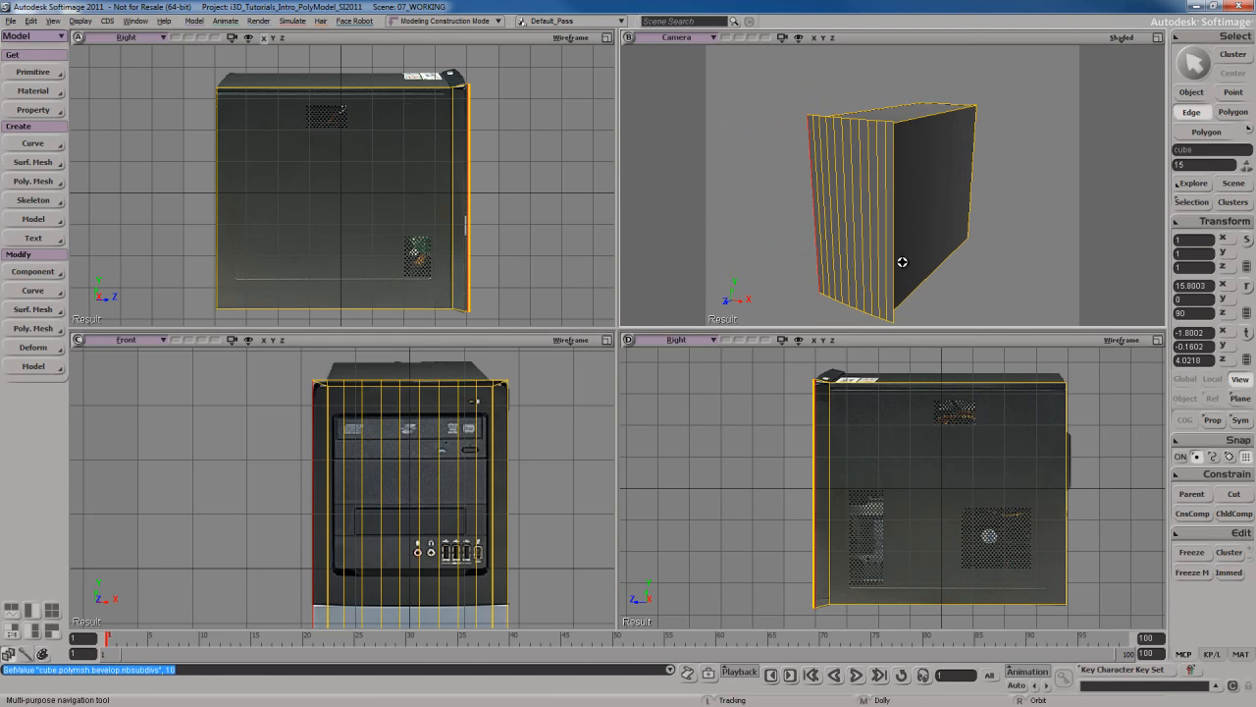
key(space)
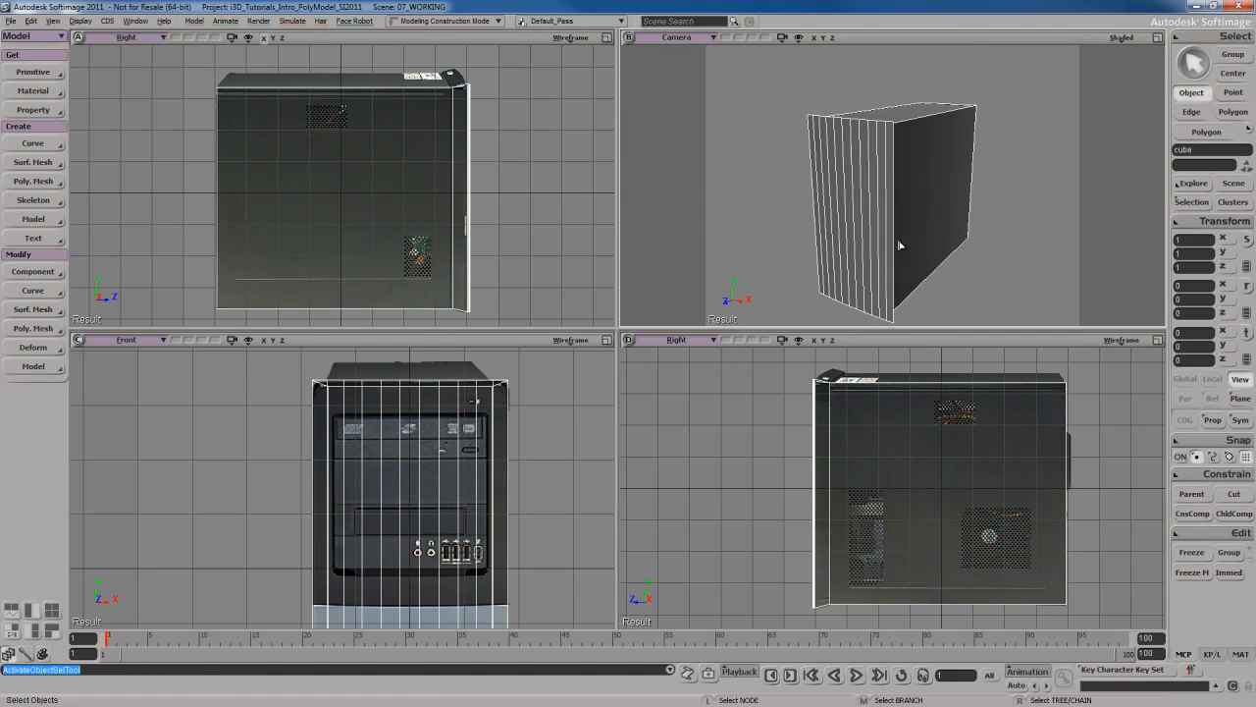